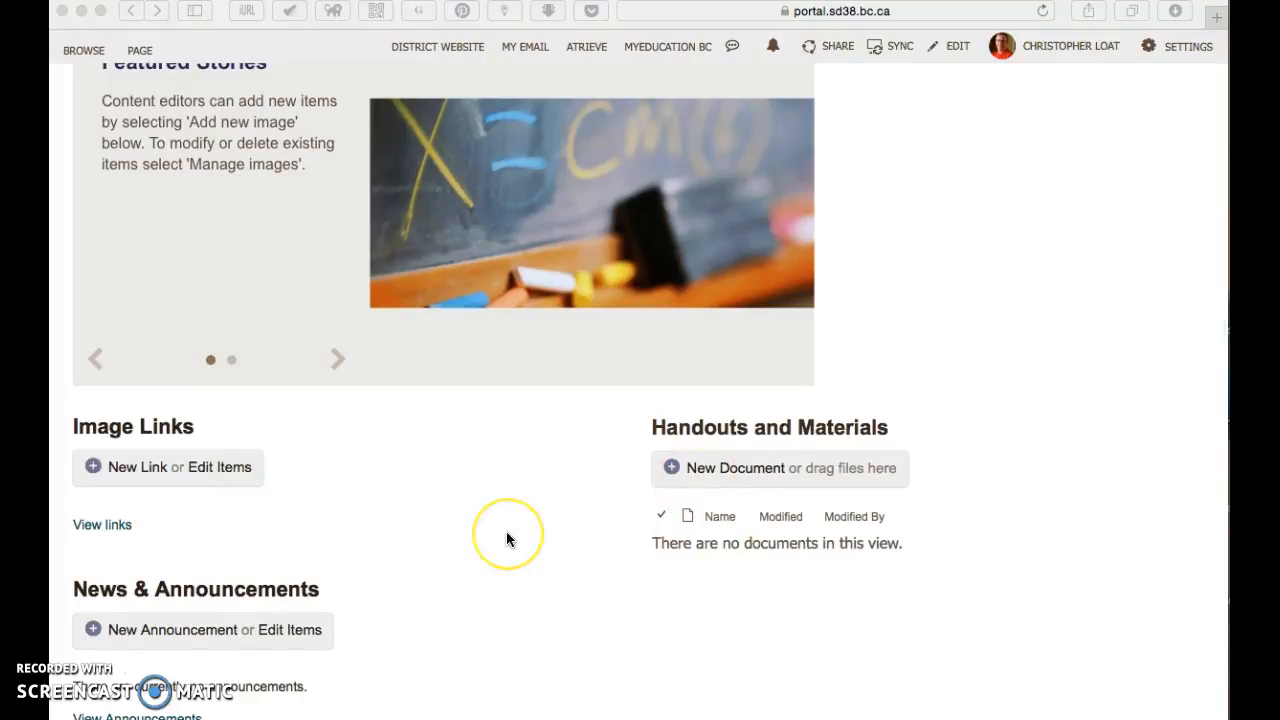
Step: Examine the class Home page's sections, from Featured Stories down to News & Announcements and Event Calendar
scroll(506, 535, "down", 3)
scroll(506, 535, "up", 5)
scroll(506, 540, "up", 3)
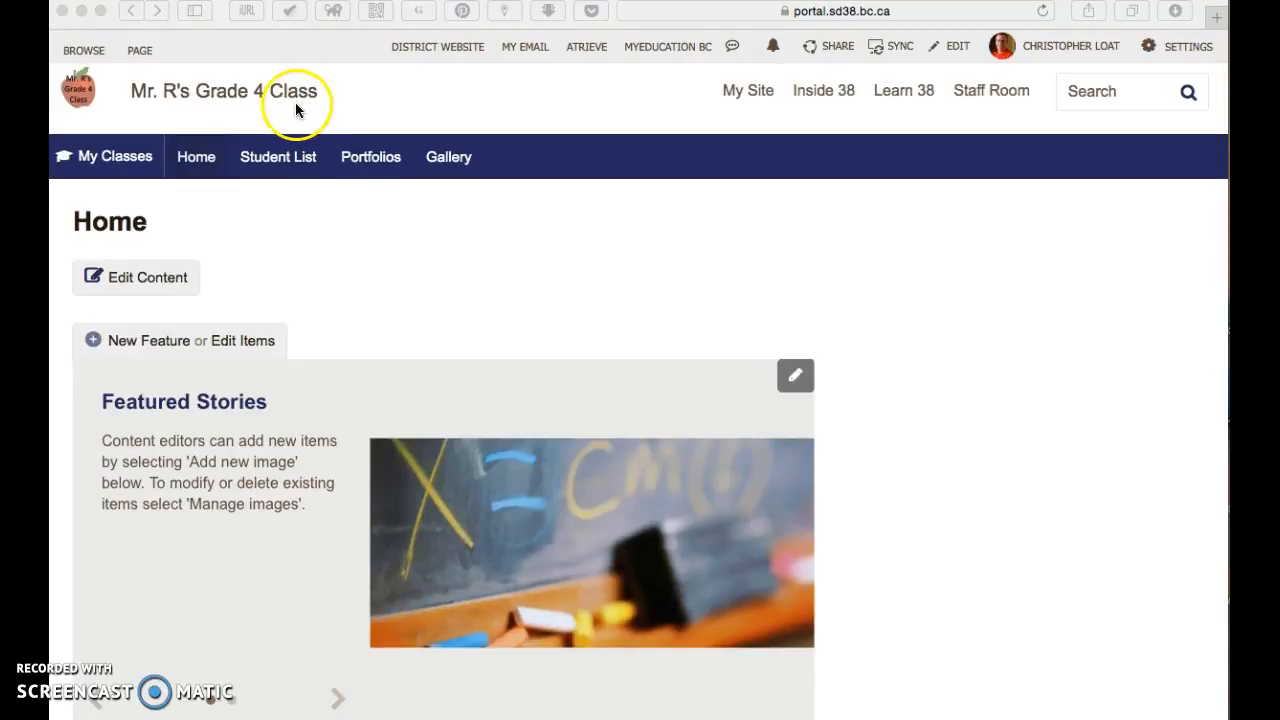
scroll(407, 410, "down", 2)
scroll(407, 410, "up", 2)
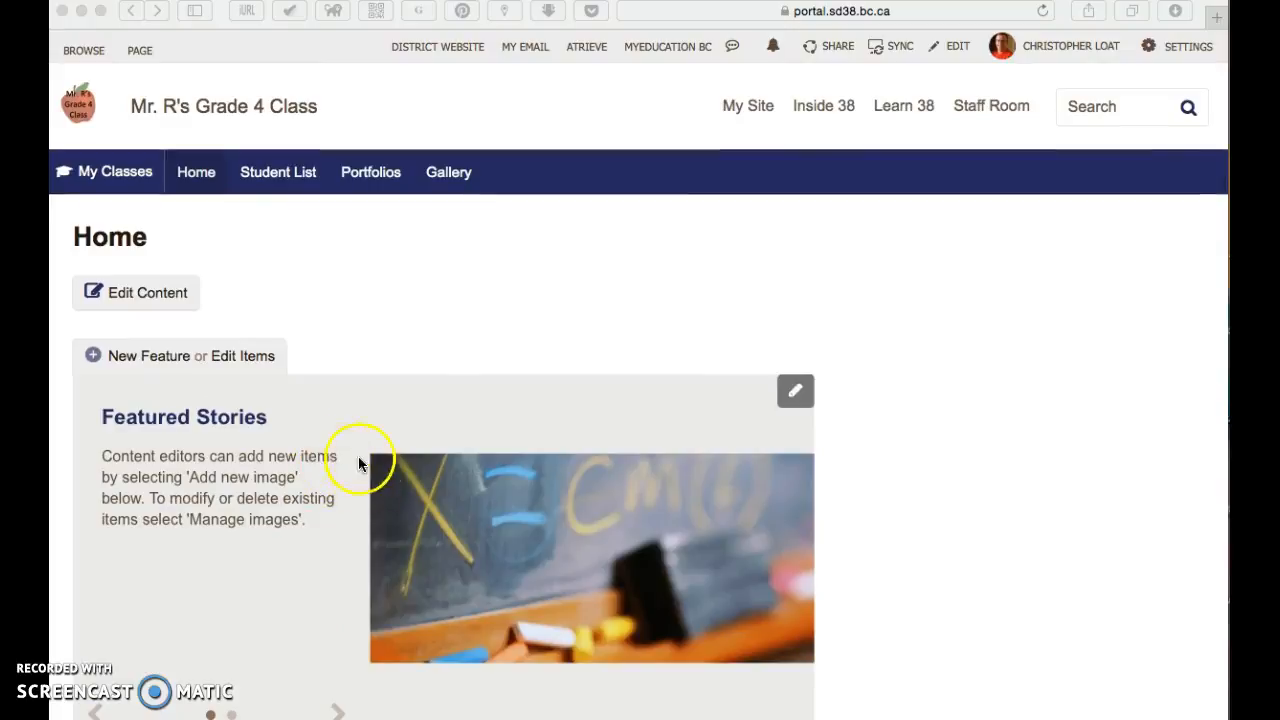
scroll(383, 466, "down", 6)
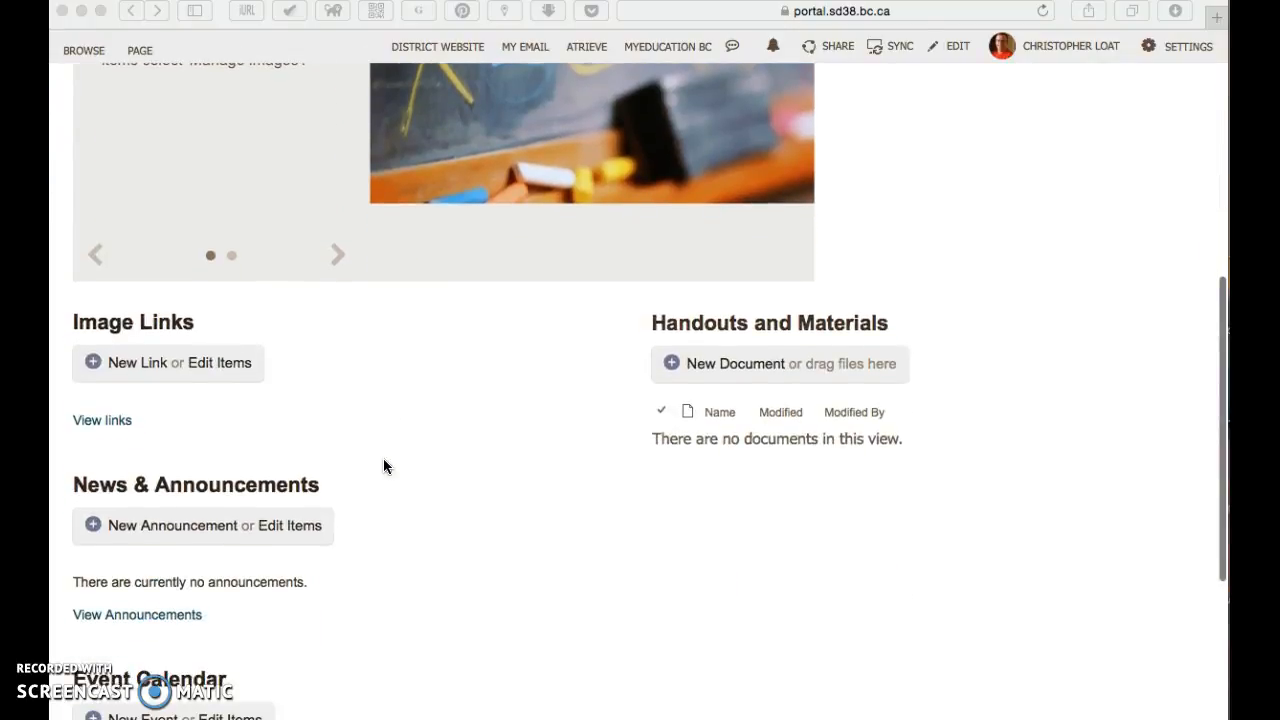
scroll(486, 486, "down", 2)
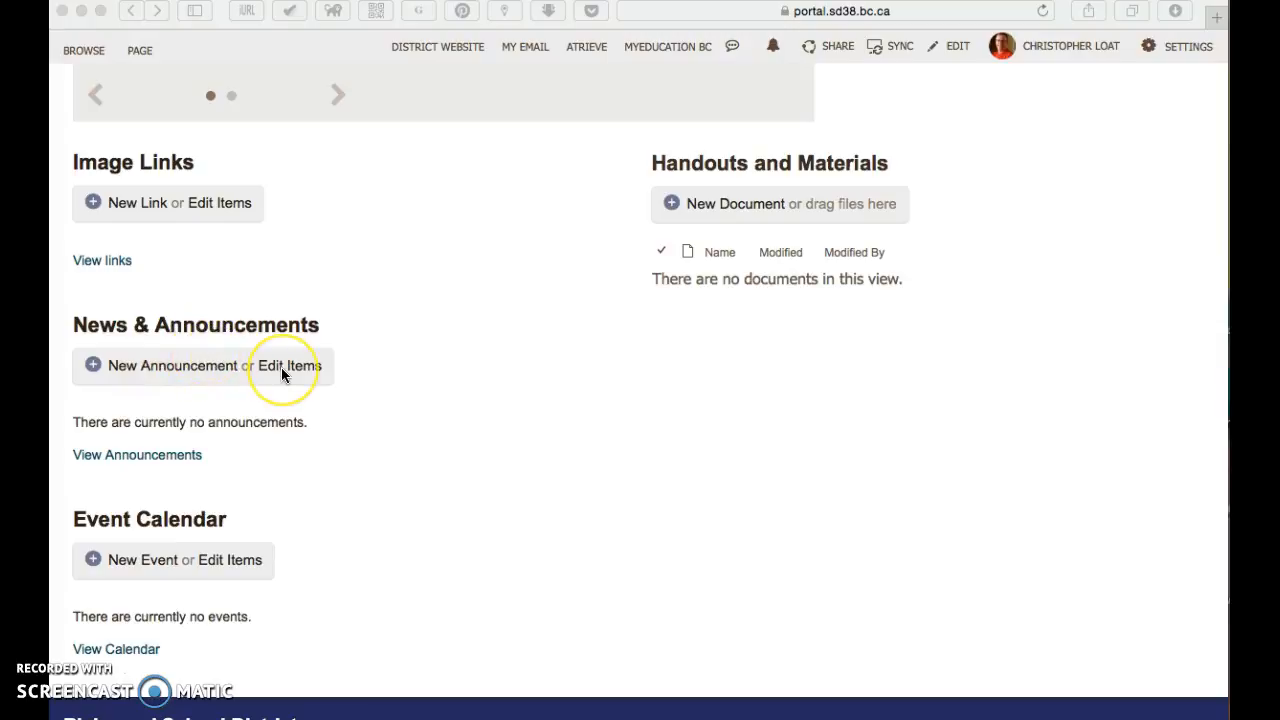
scroll(282, 370, "up", 1)
scroll(282, 373, "up", 10)
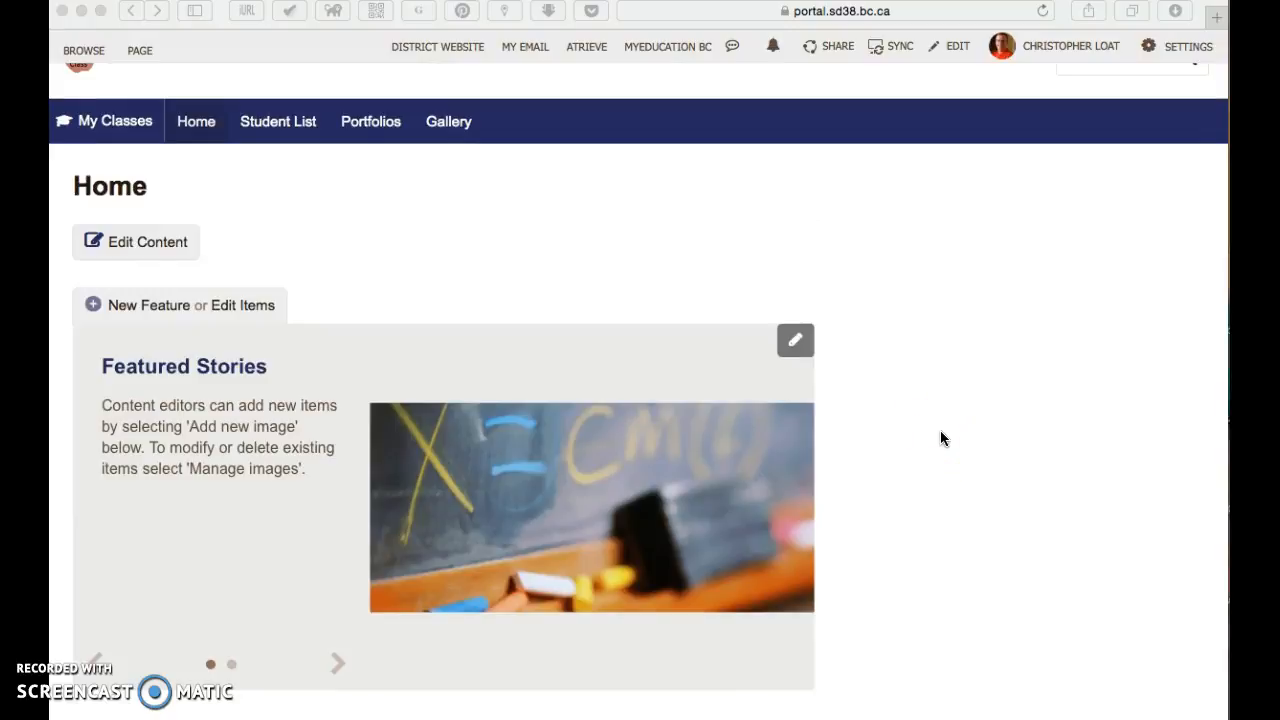
scroll(940, 438, "up", 2)
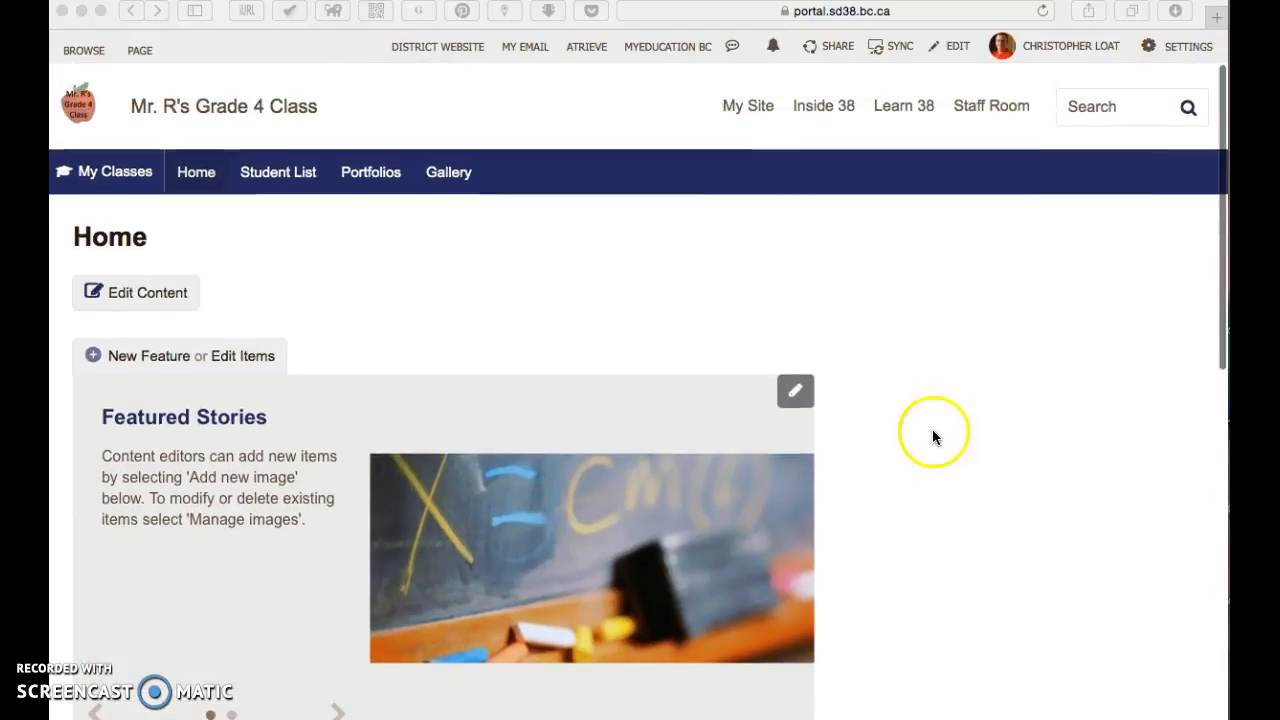
left_click(838, 260)
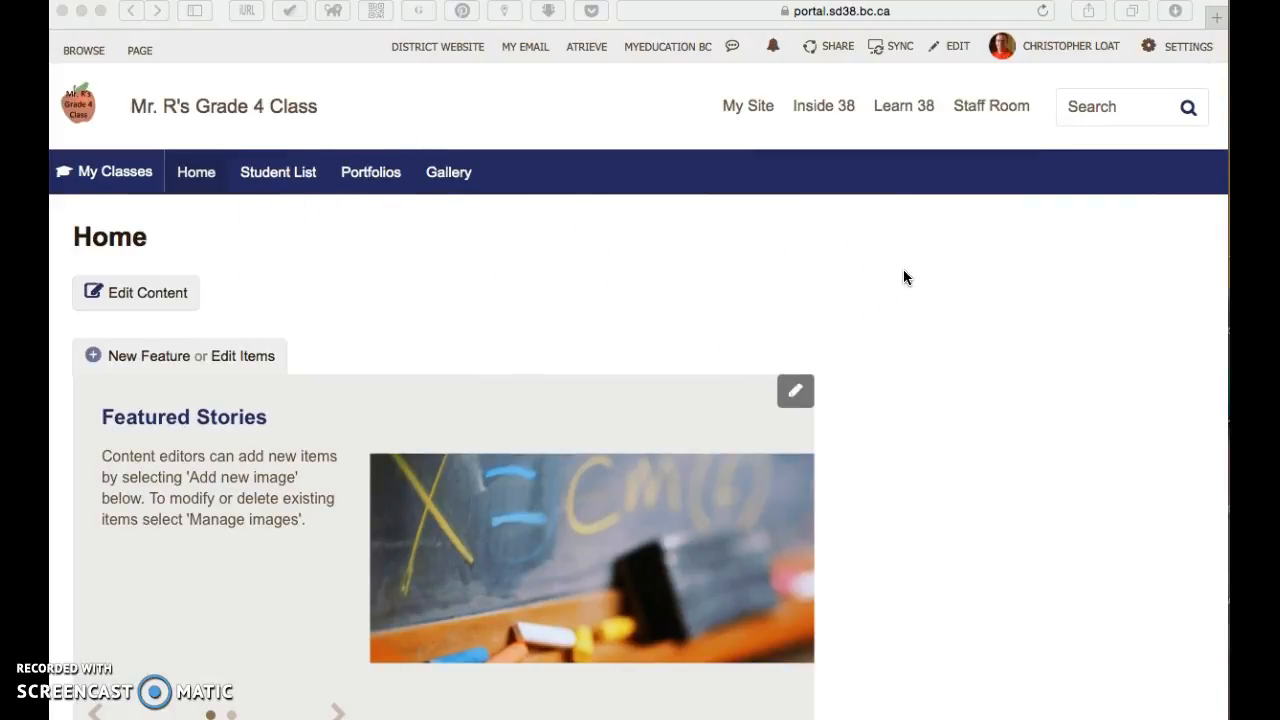
Step: Put the Home page into edit mode and examine its column zones and the web parts placed in them
left_click(955, 50)
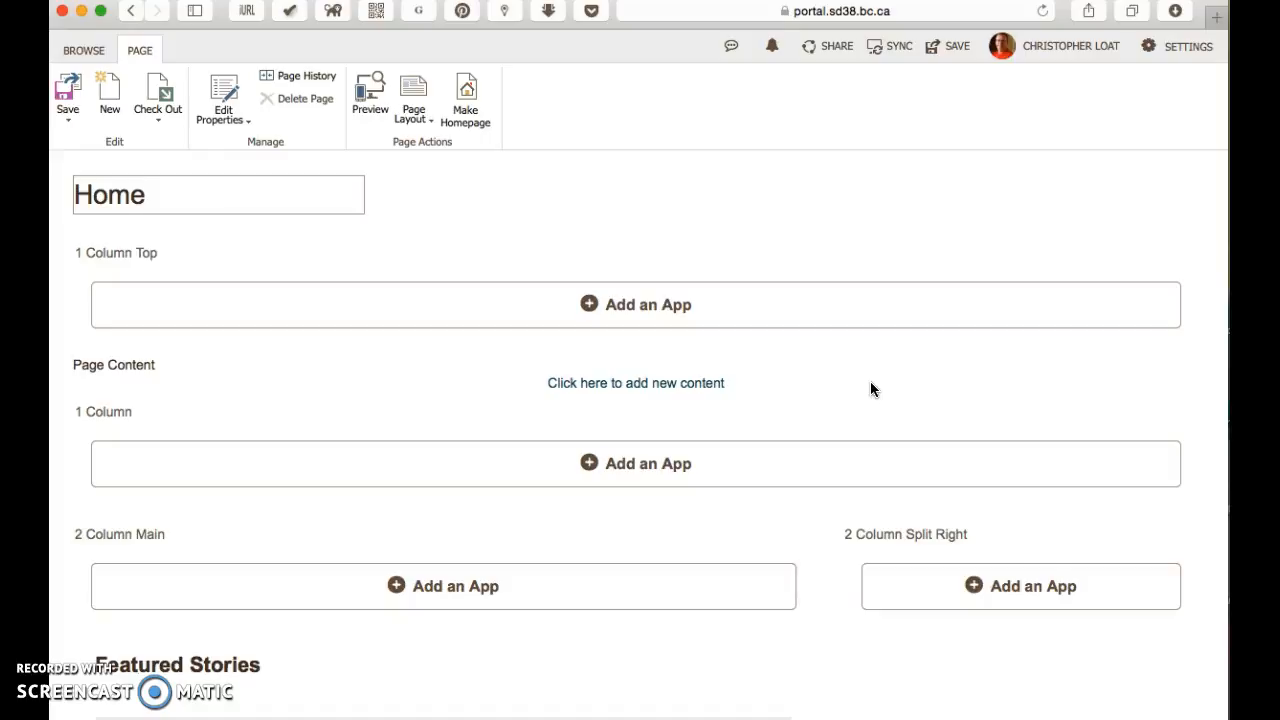
scroll(849, 380, "down", 2)
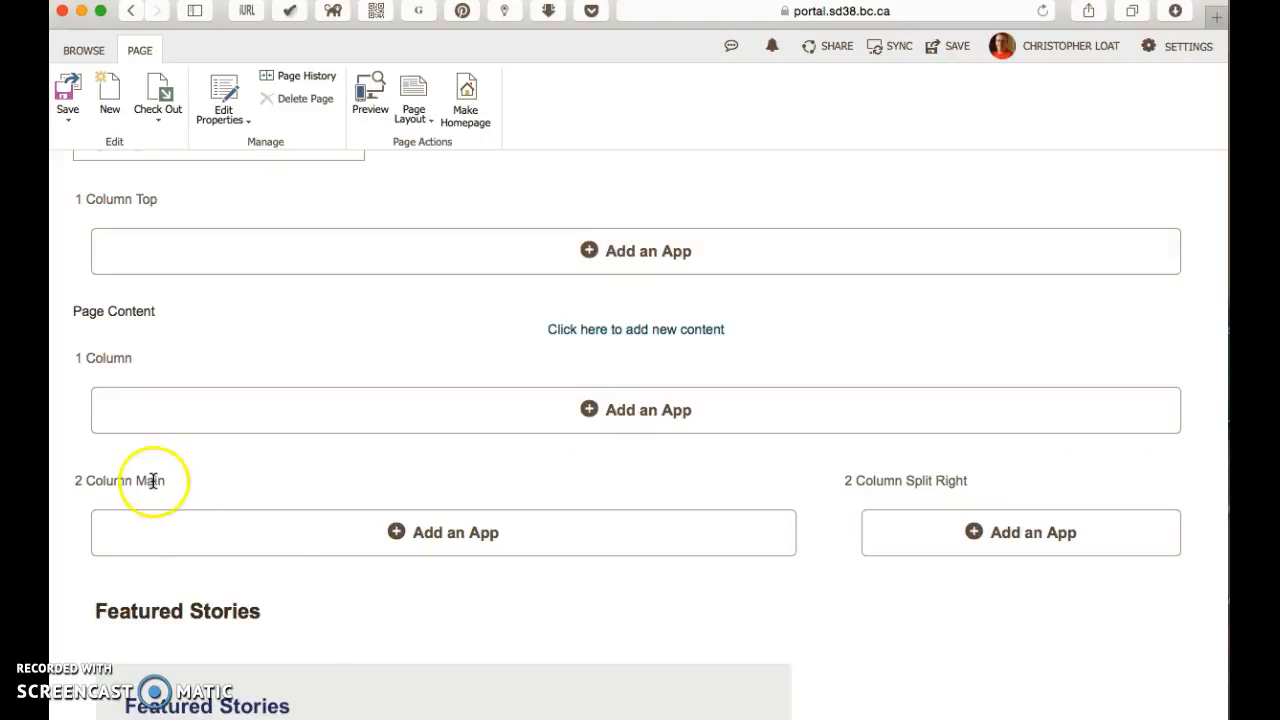
scroll(643, 557, "down", 6)
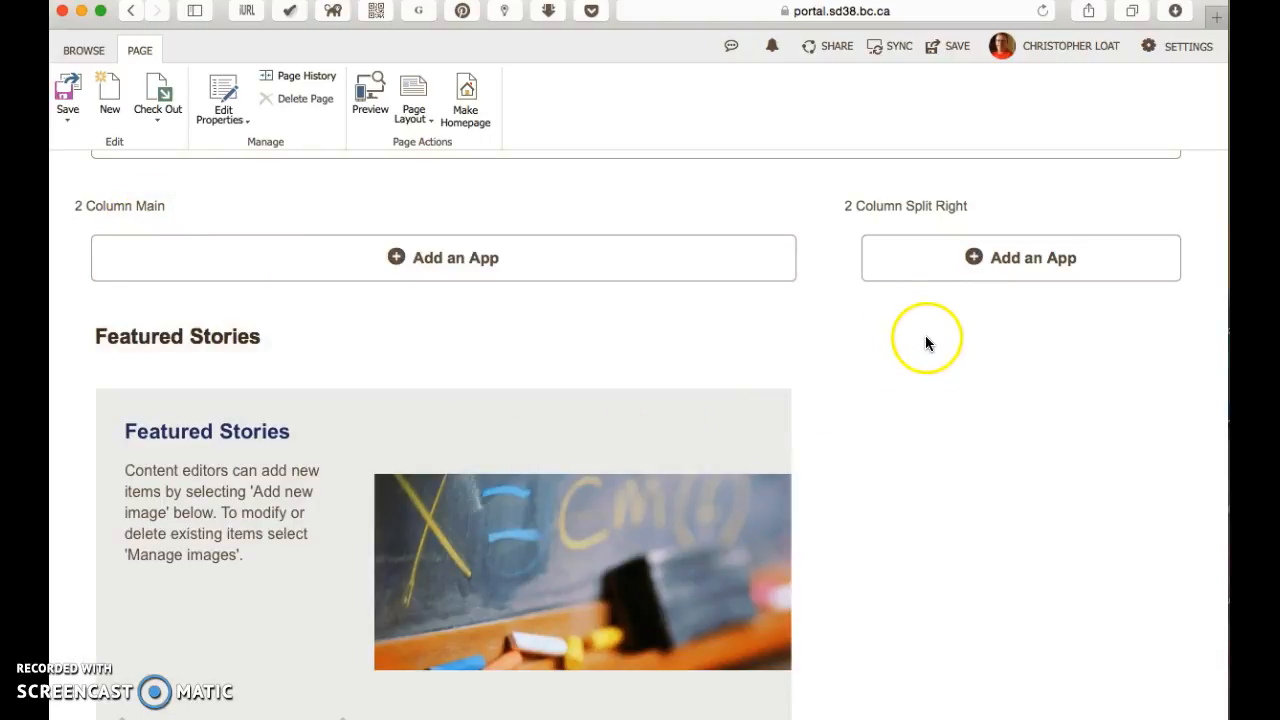
scroll(914, 350, "down", 5)
scroll(914, 350, "up", 5)
scroll(914, 358, "up", 1)
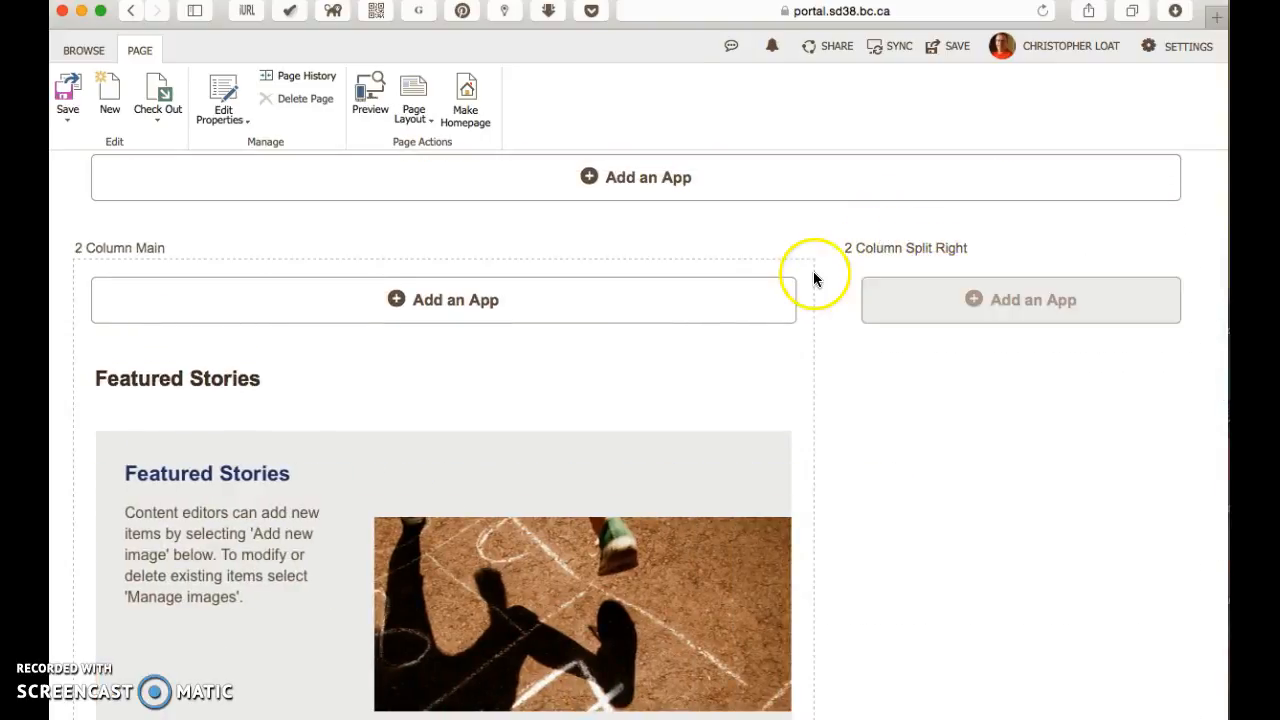
scroll(594, 366, "down", 10)
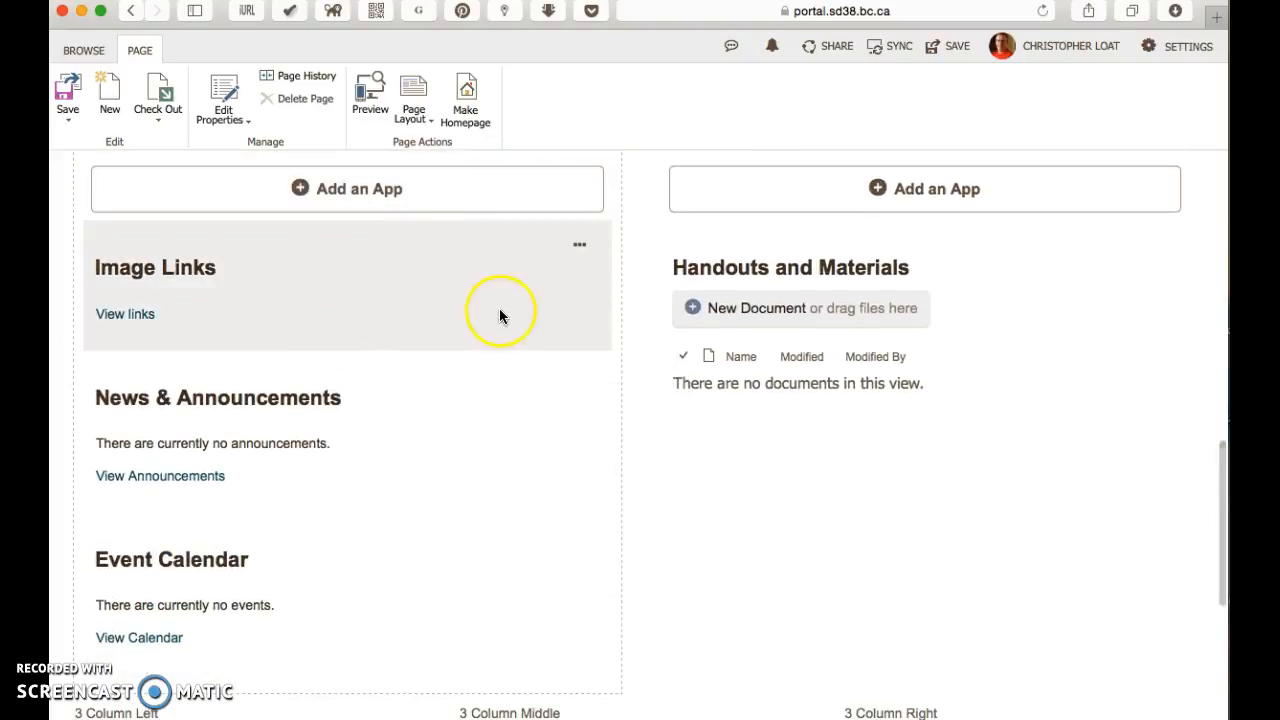
scroll(500, 330, "up", 3)
scroll(500, 346, "down", 2)
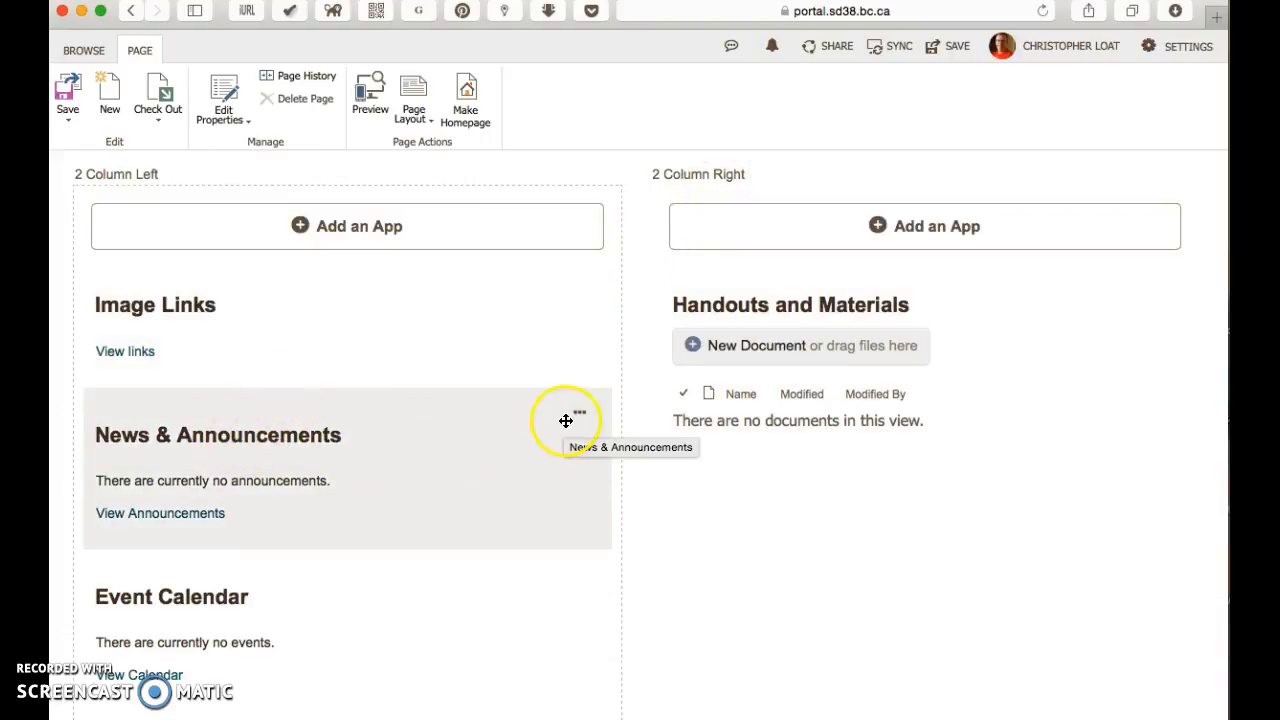
scroll(417, 440, "down", 2)
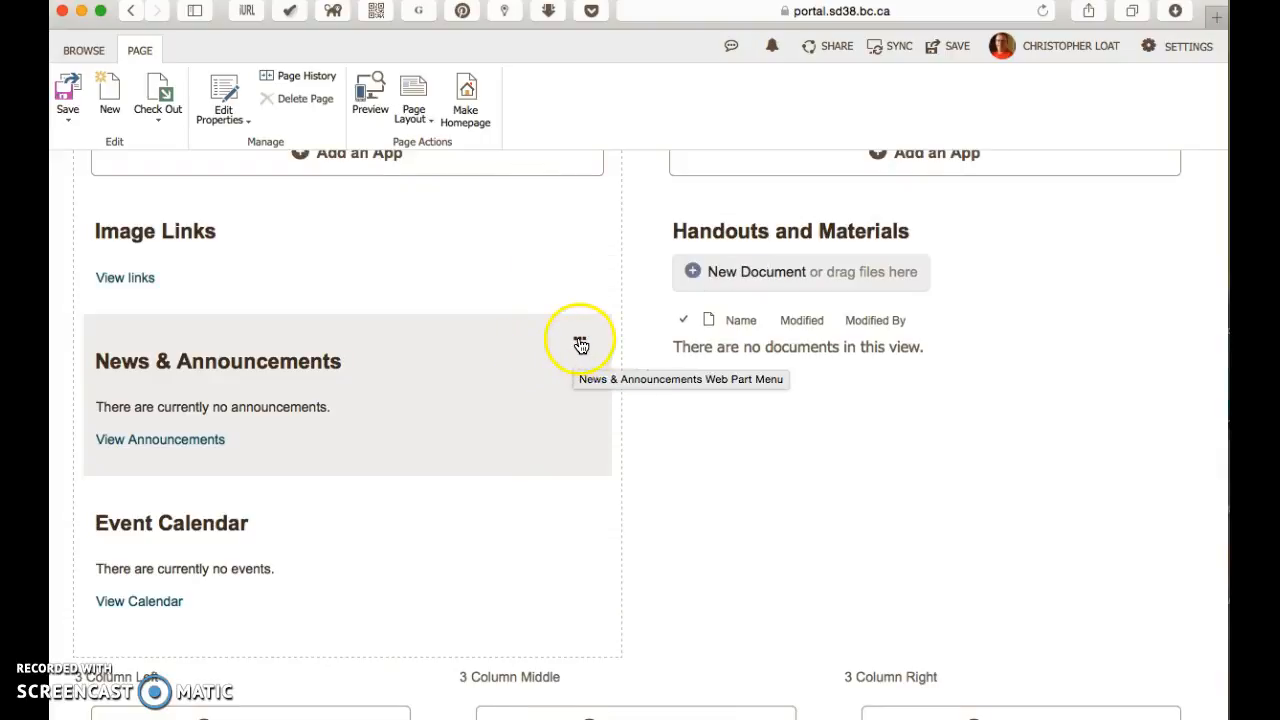
Step: Open the News & Announcements web part's properties and change its title to Reminders
left_click(580, 343)
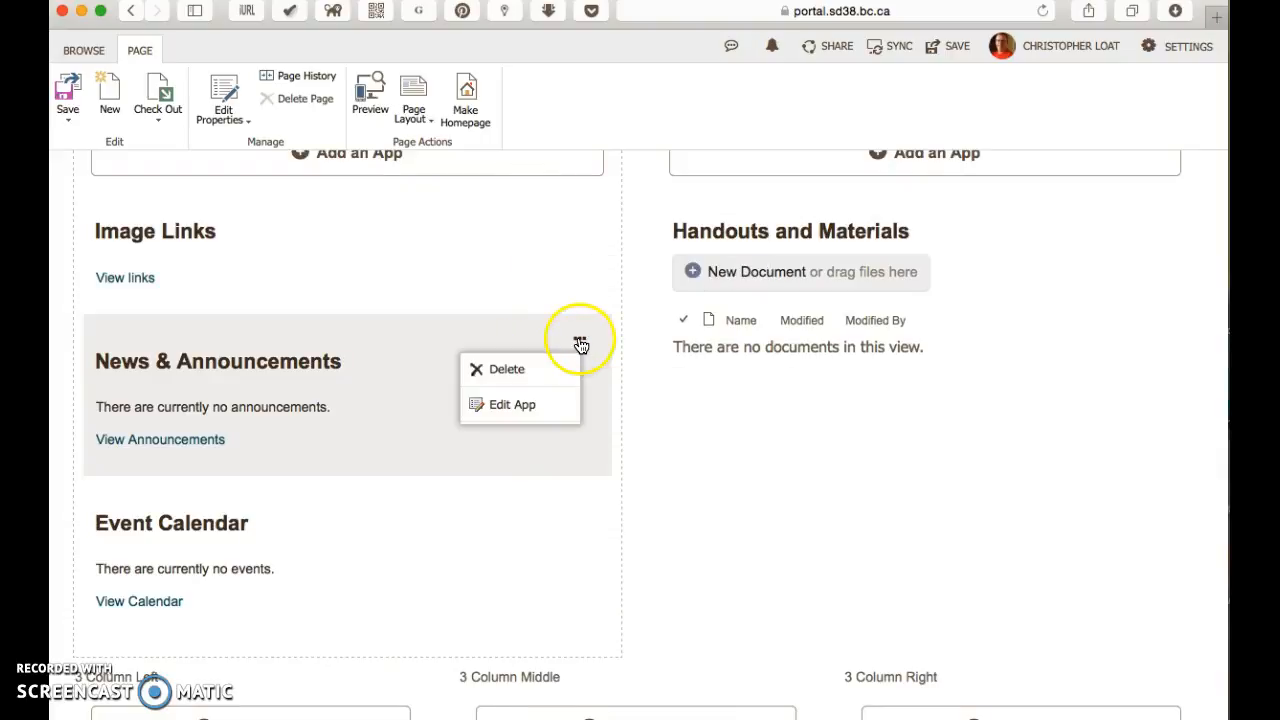
left_click(508, 408)
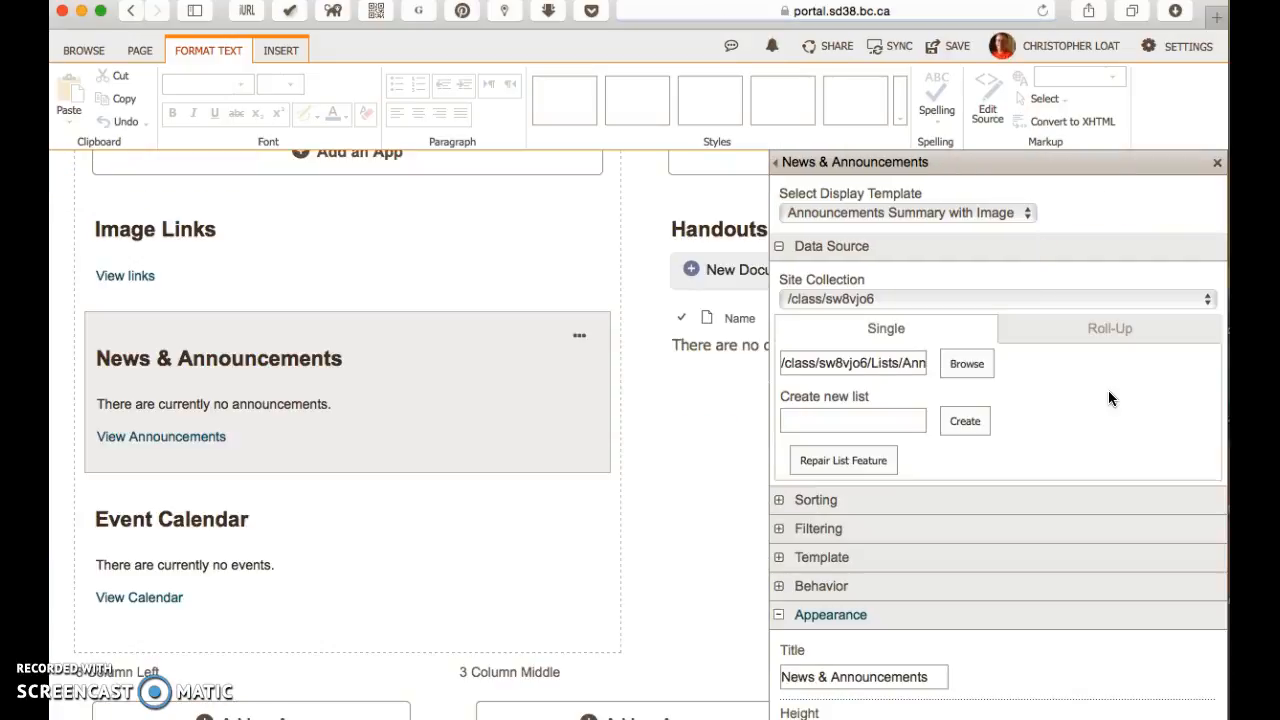
left_click(1088, 392)
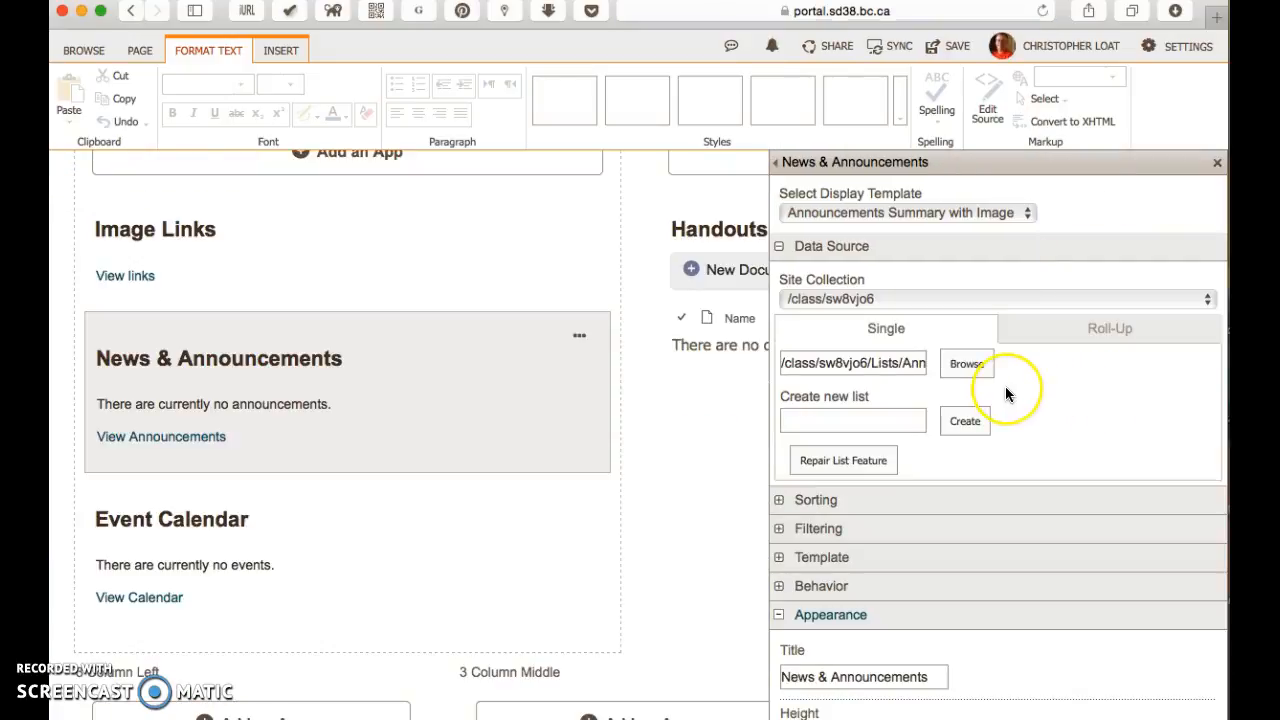
scroll(1007, 393, "down", 2)
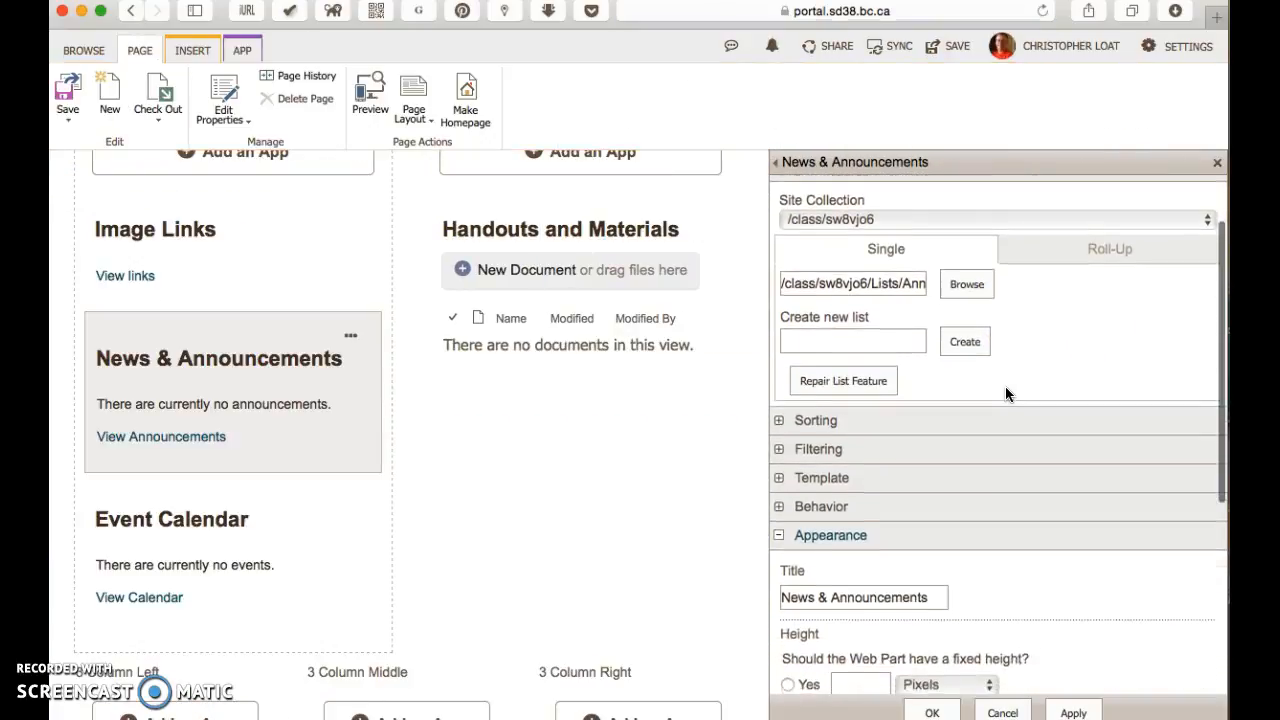
scroll(1005, 393, "up", 2)
left_click(957, 424)
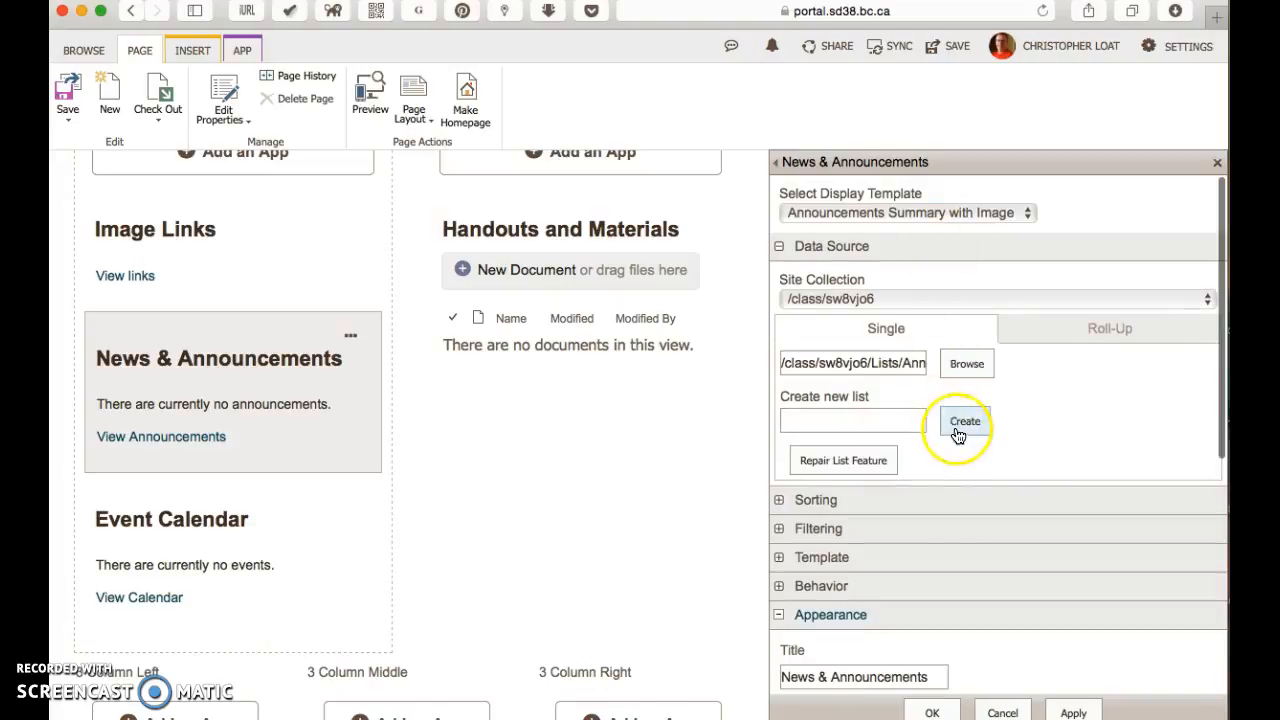
scroll(1027, 440, "down", 3)
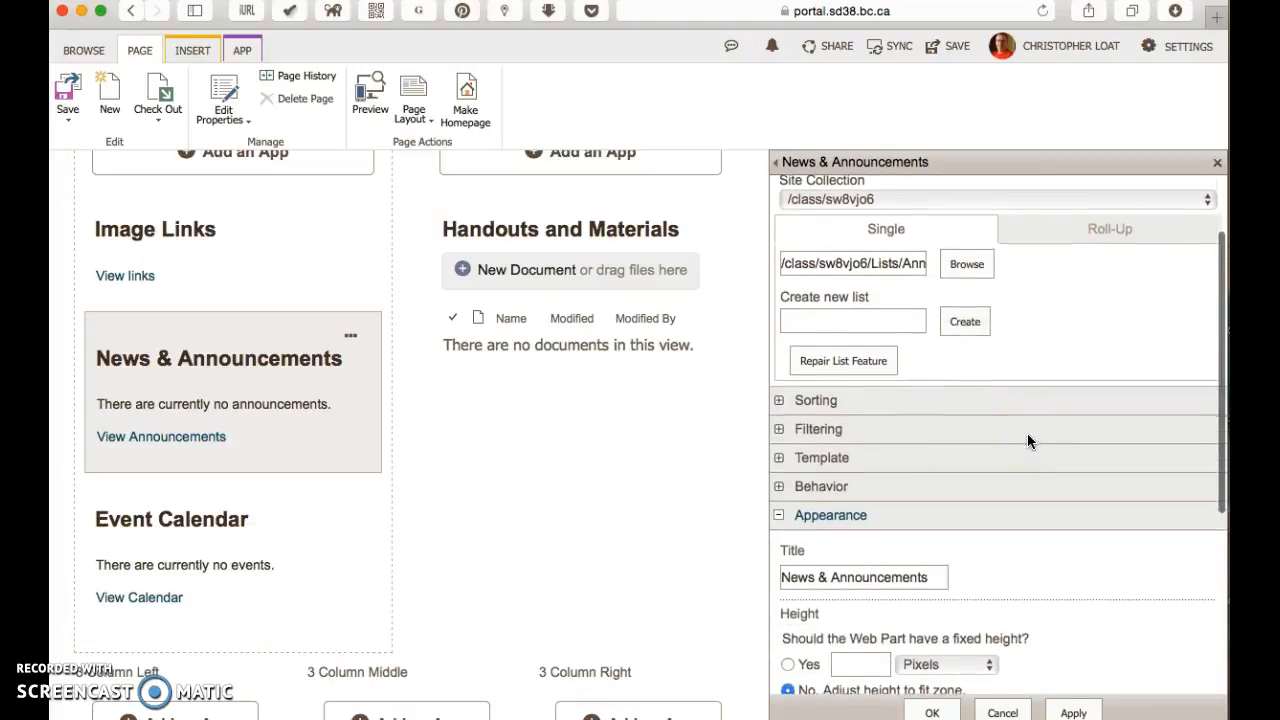
scroll(1028, 440, "down", 6)
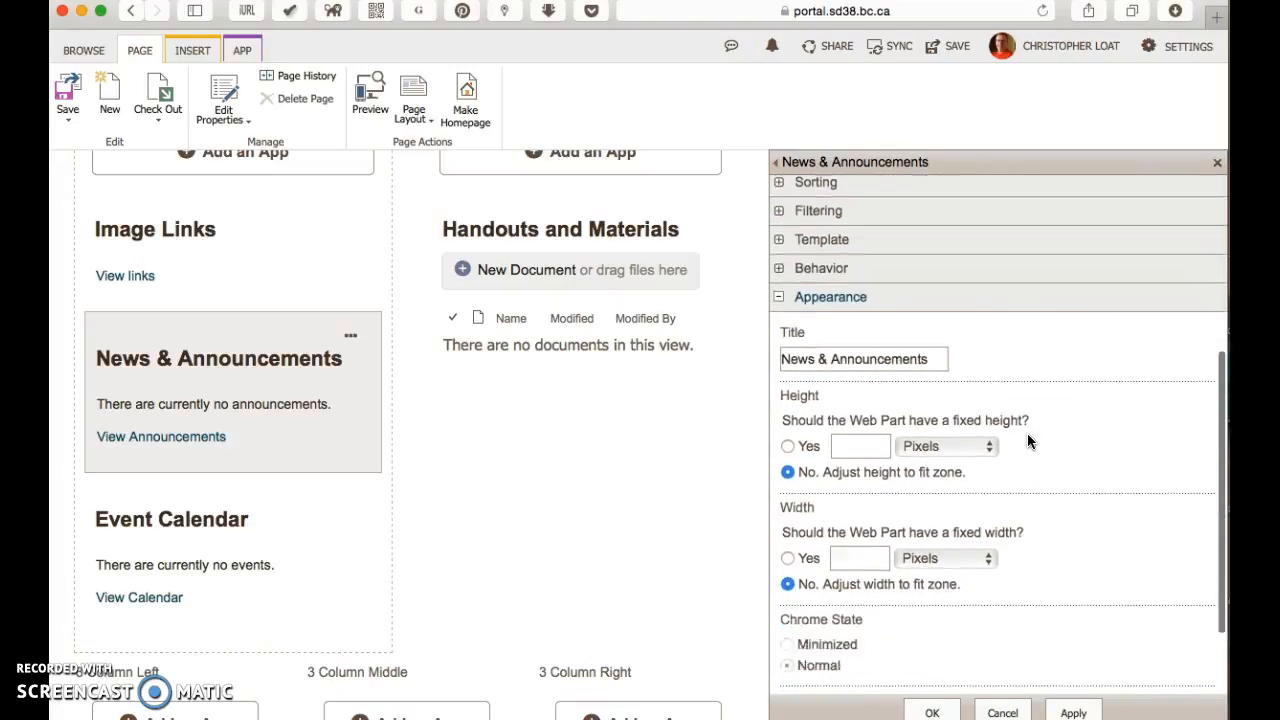
scroll(1027, 441, "down", 3)
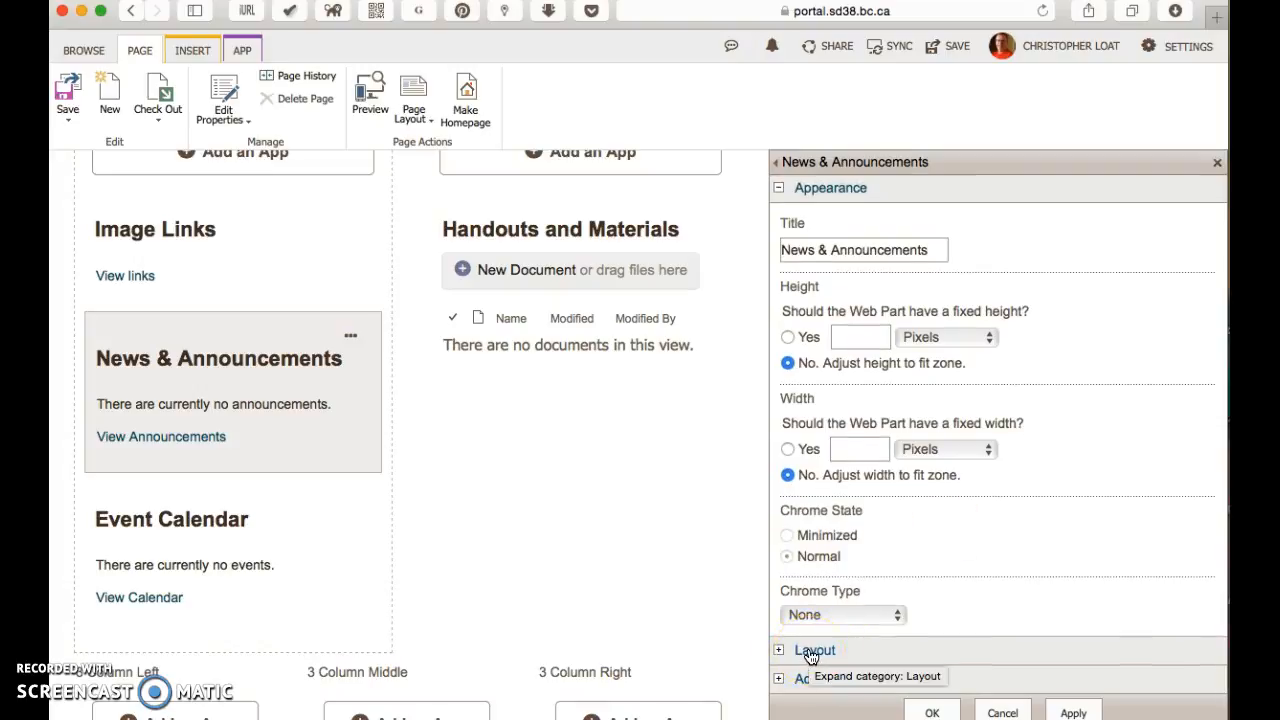
triple_click(856, 253)
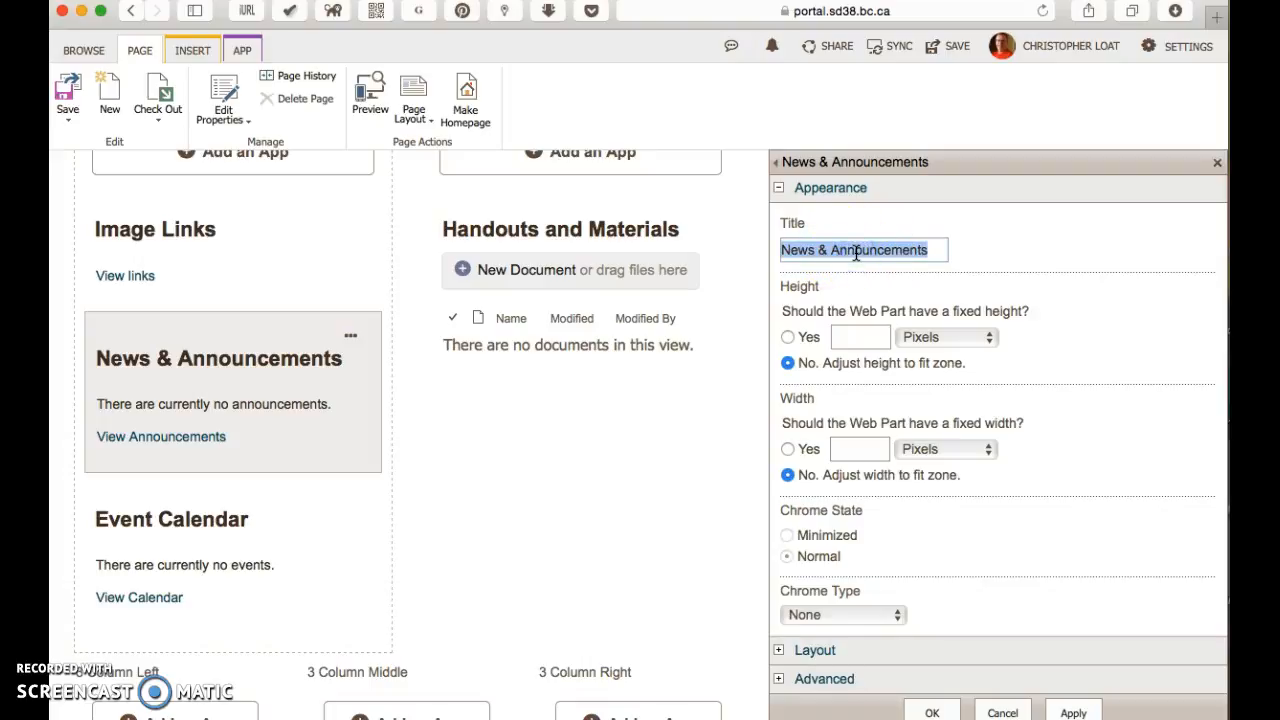
type("Reminders")
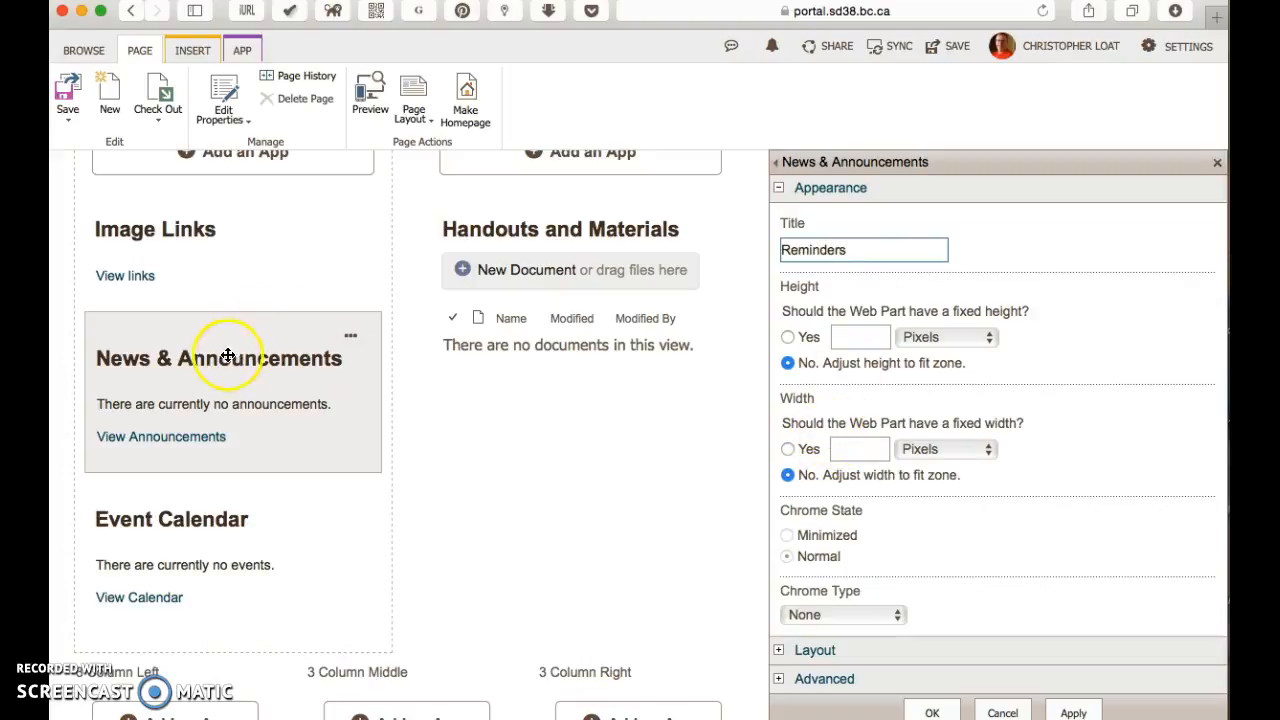
Step: Set the web part's layout zone to 2 Column Split Right and accept the property changes
left_click(816, 651)
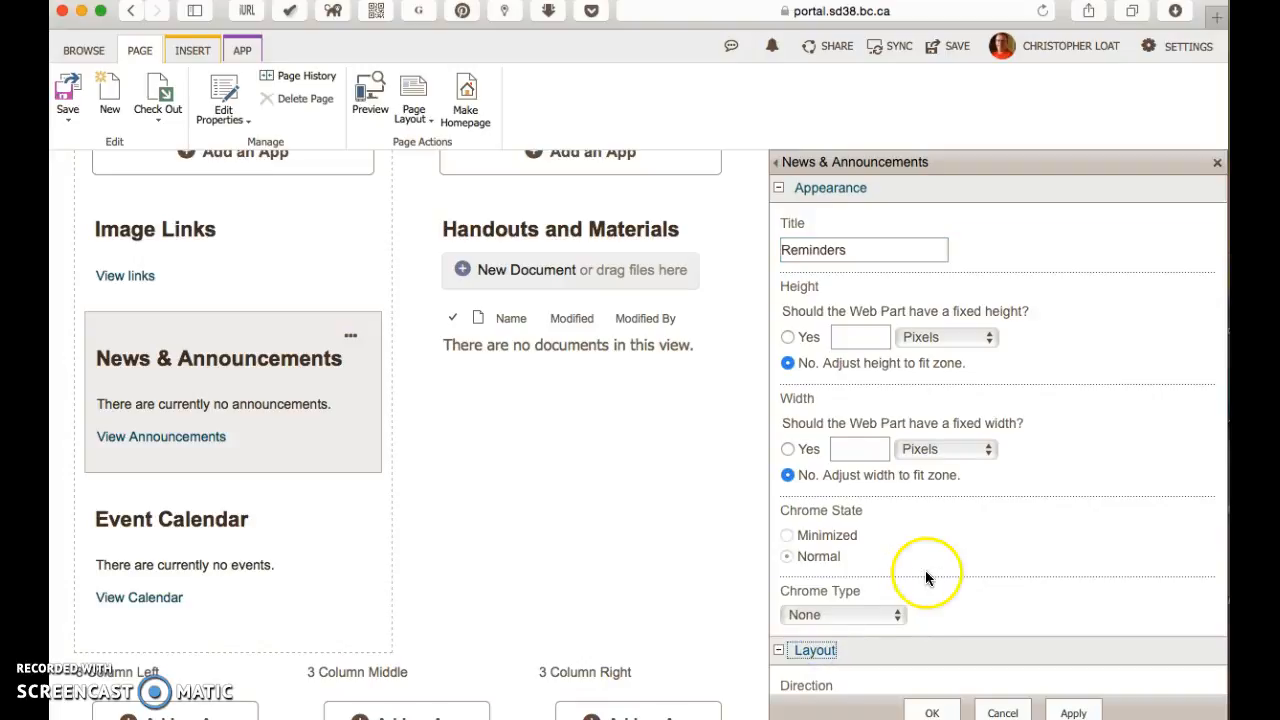
scroll(928, 617, "down", 4)
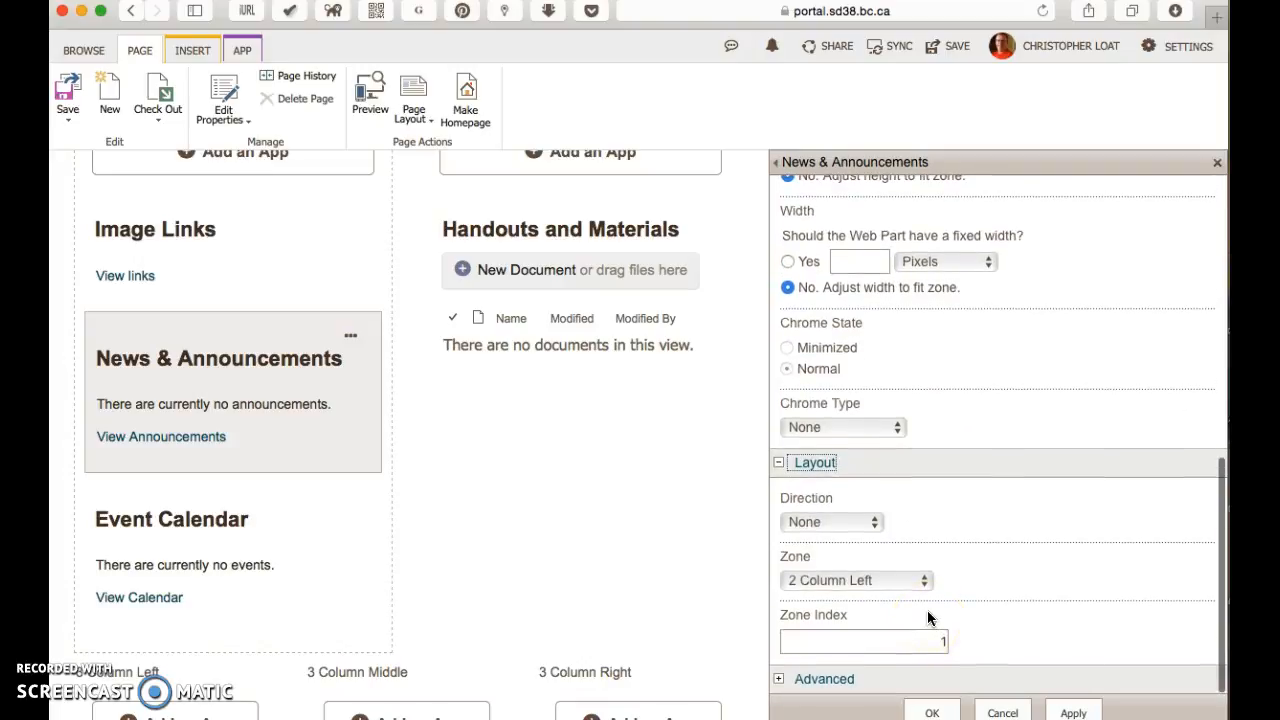
left_click(845, 577)
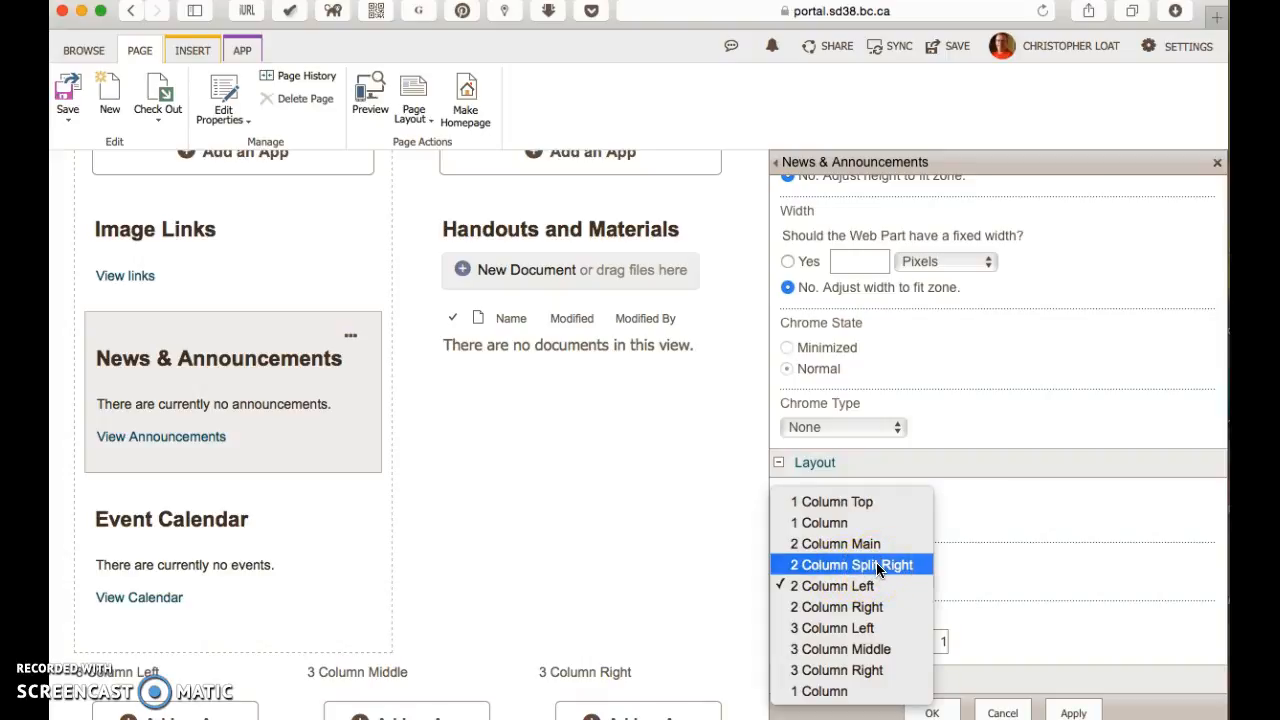
left_click(877, 566)
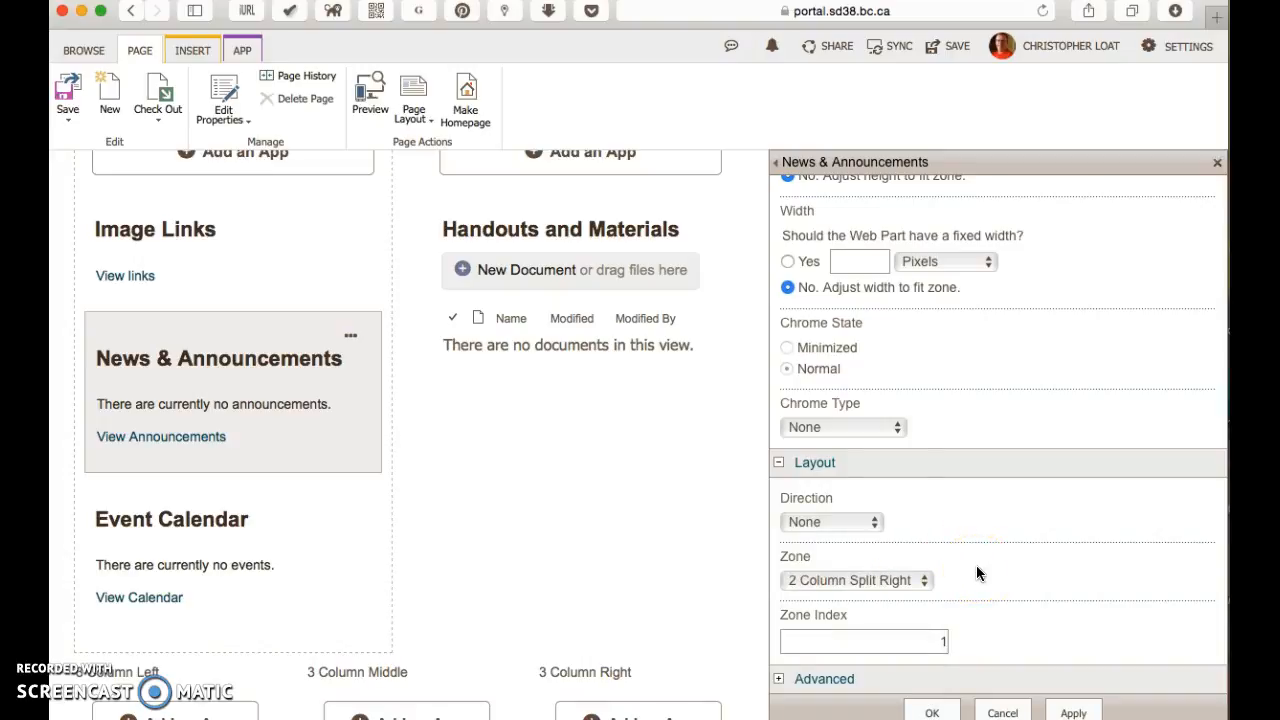
left_click(929, 709)
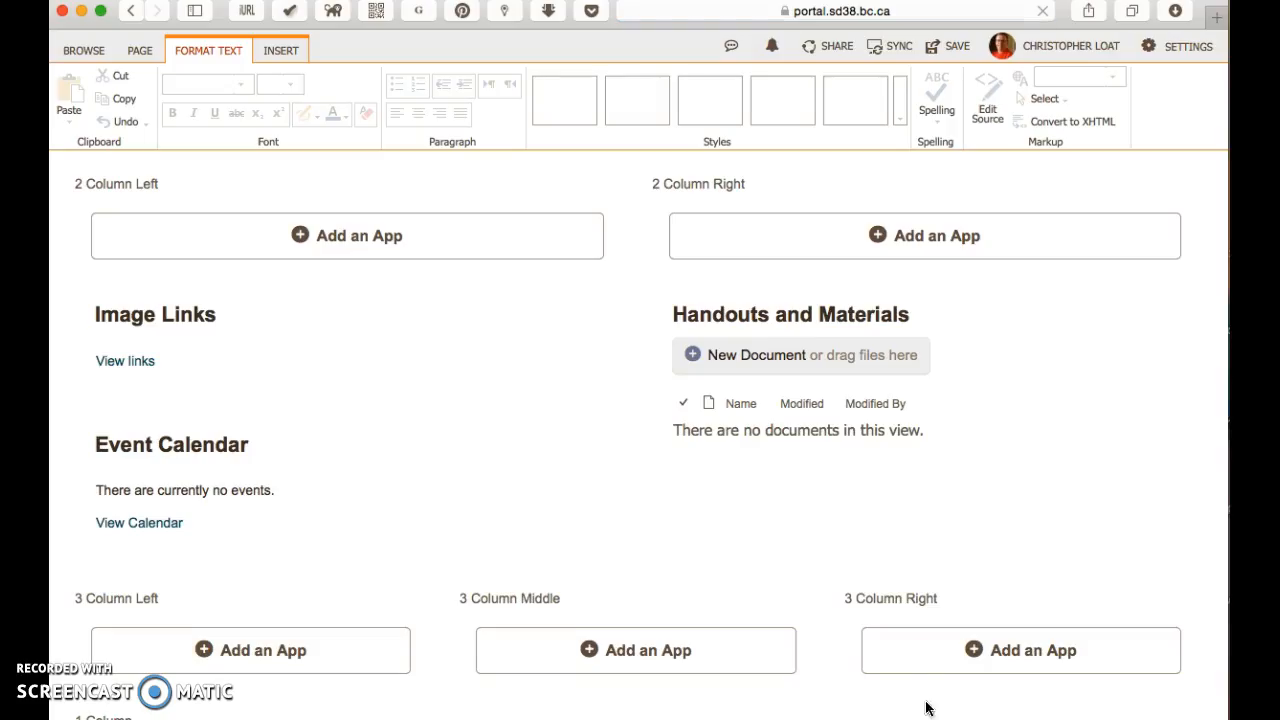
Step: Check the Reminders web part beside Featured Stories and save the Home page
scroll(957, 456, "up", 5)
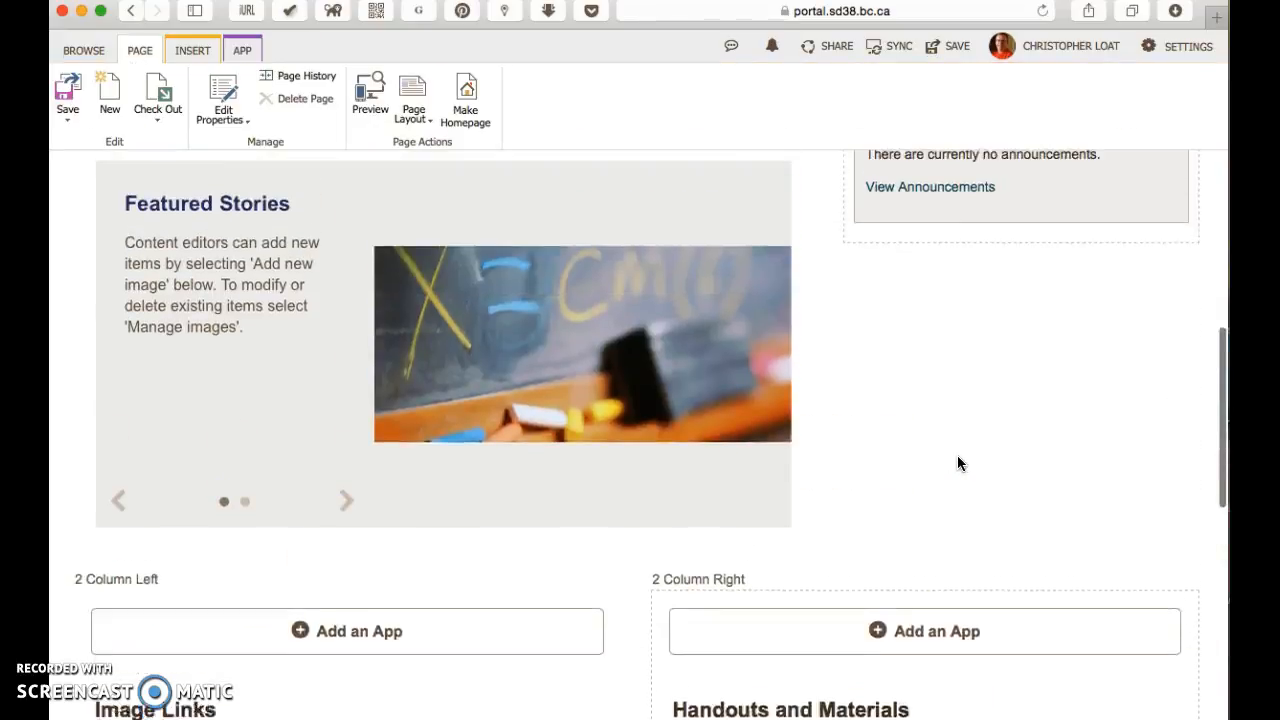
scroll(957, 463, "up", 2)
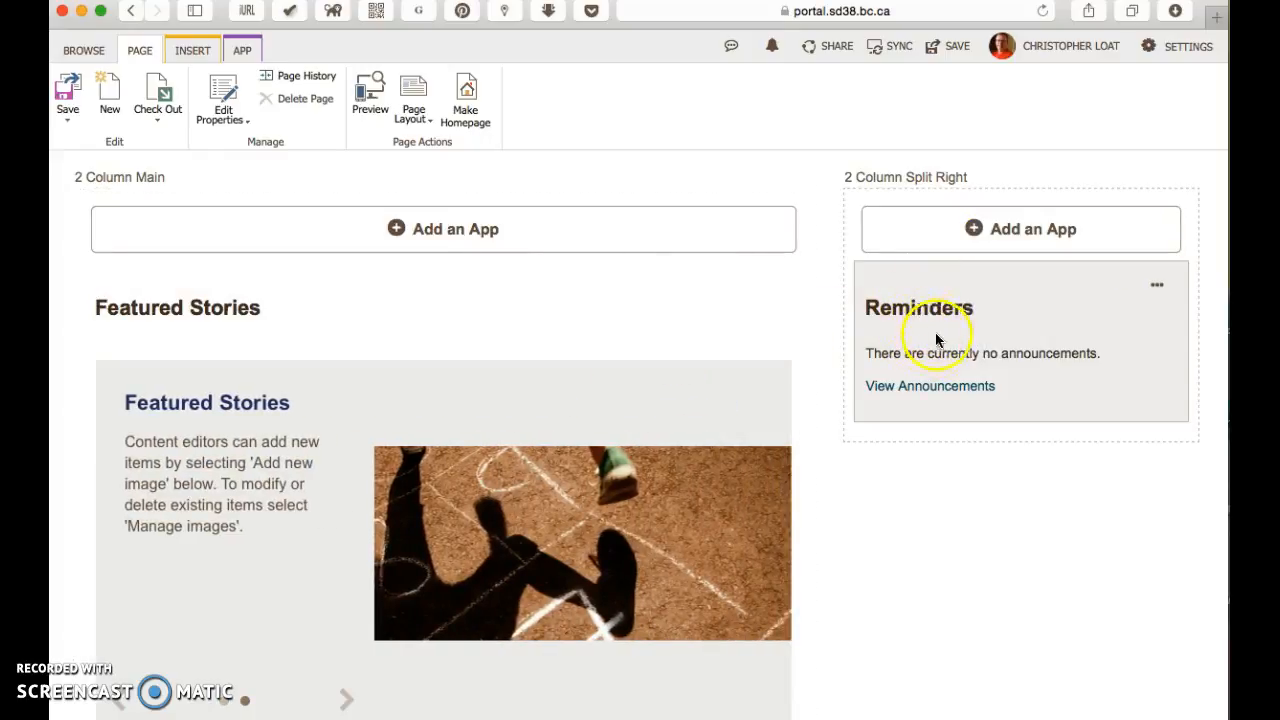
left_click(955, 47)
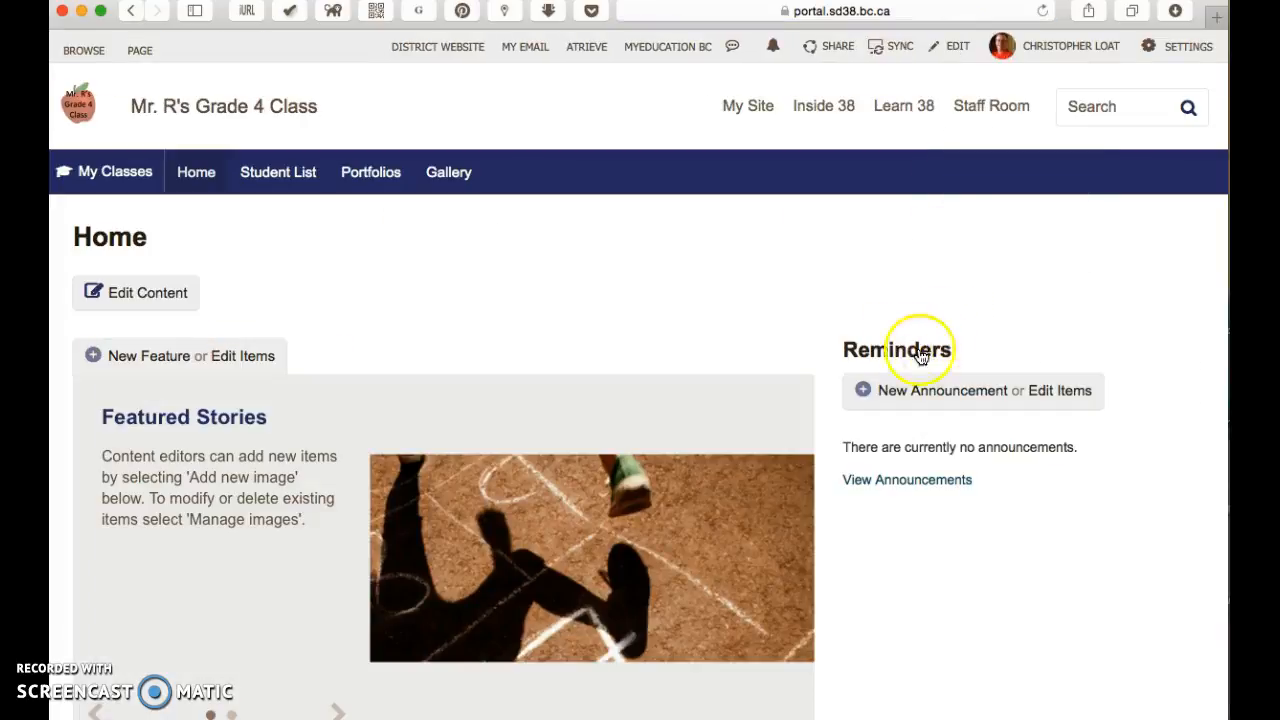
Step: Review the Home page's layout outside edit mode, from Reminders down to Image Links and Event Calendar
scroll(916, 374, "down", 2)
left_click(910, 286)
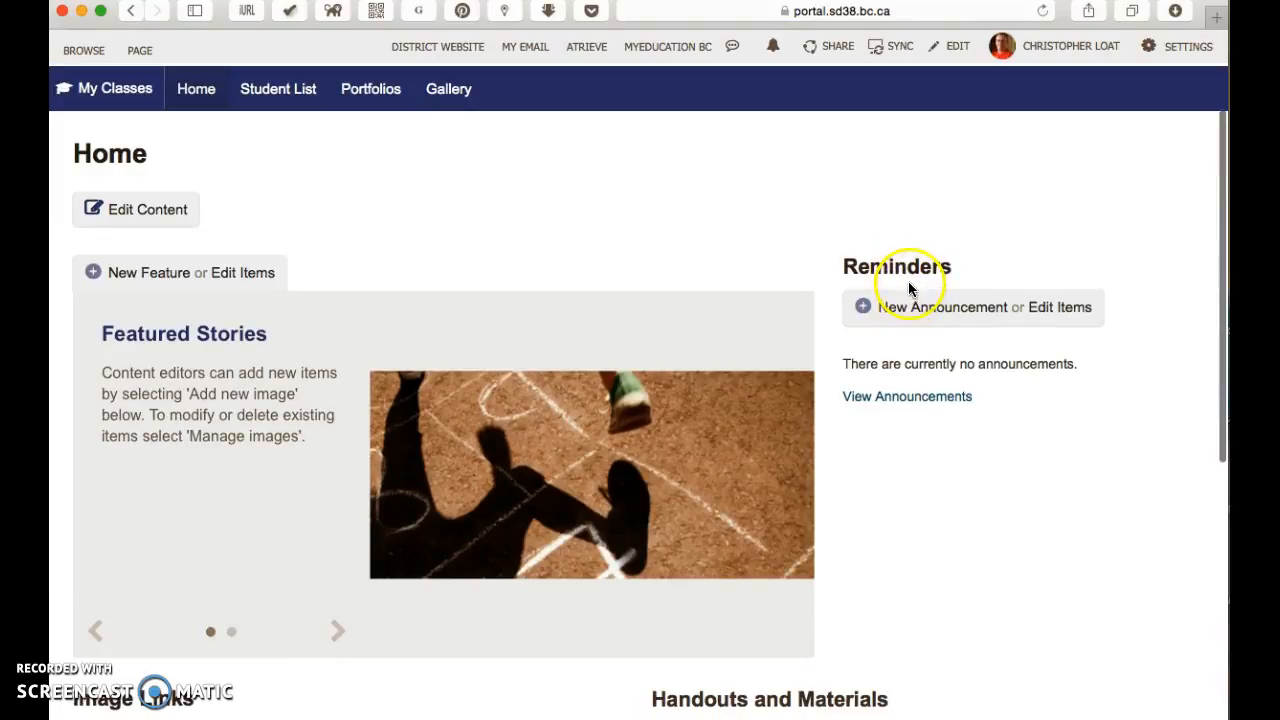
scroll(907, 390, "down", 5)
scroll(907, 388, "down", 1)
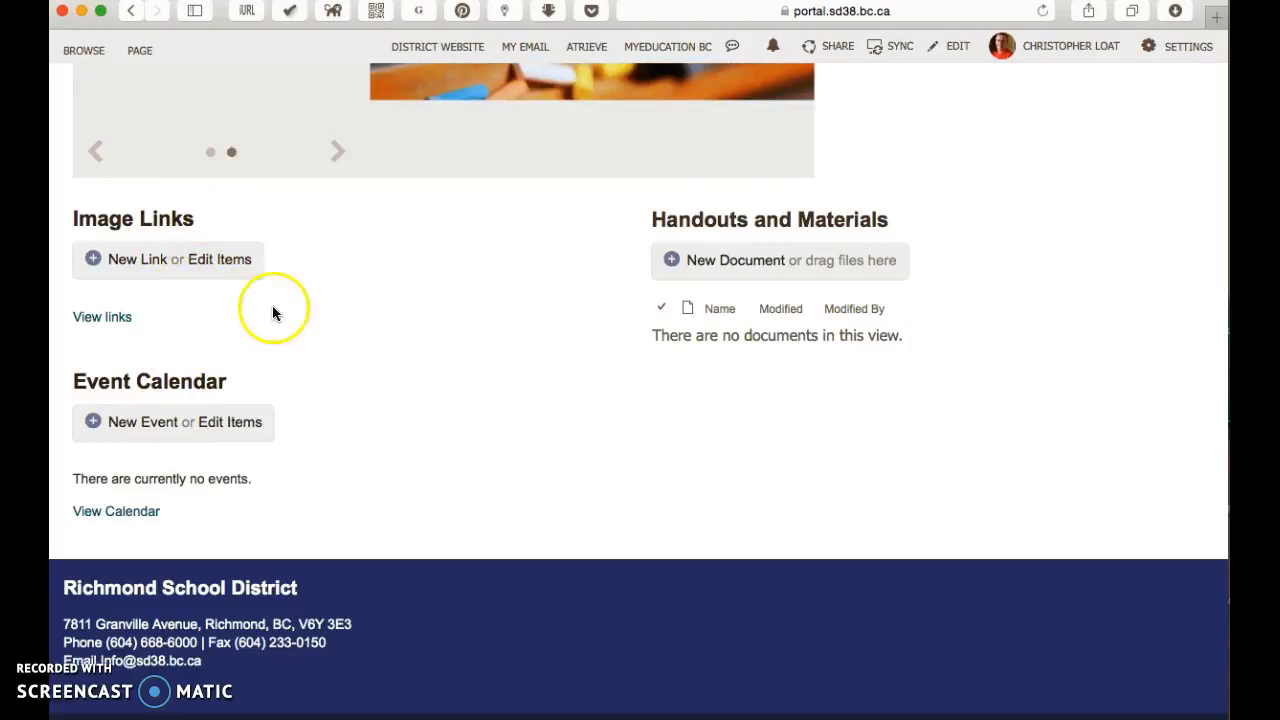
scroll(272, 312, "up", 1)
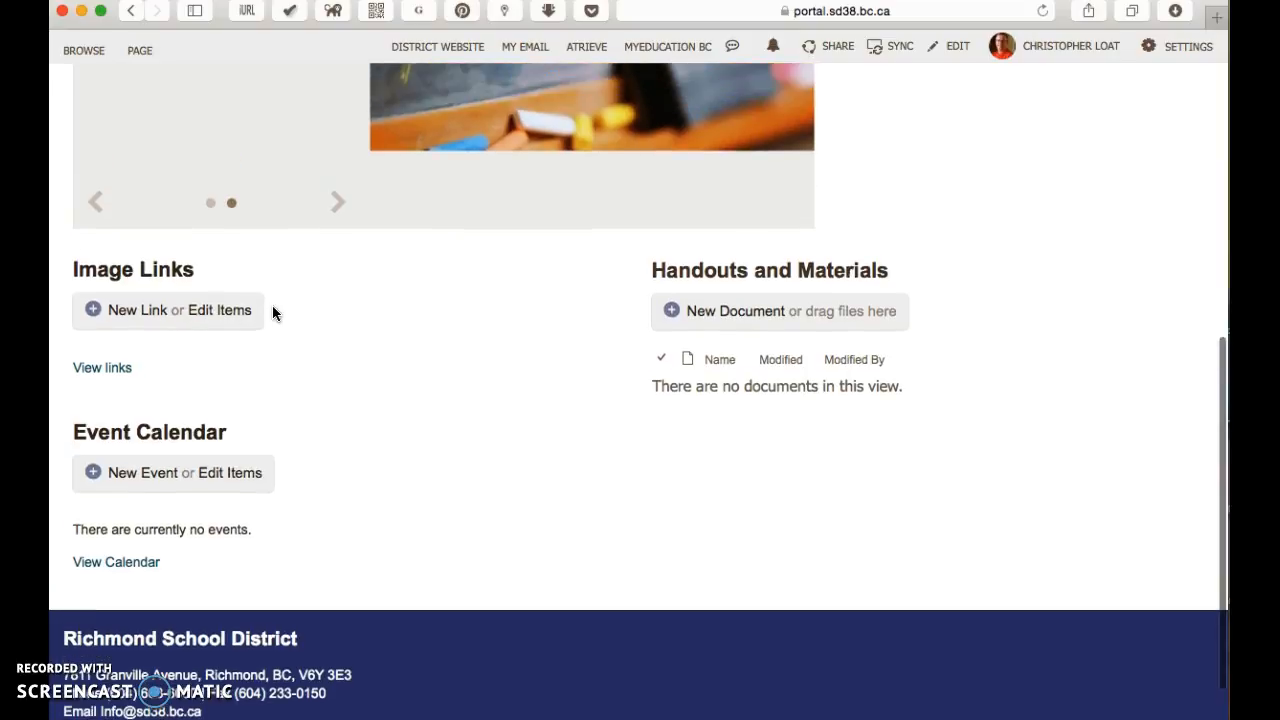
Step: Put the Home page back into edit mode and open the Image Links web part's properties
left_click(250, 300)
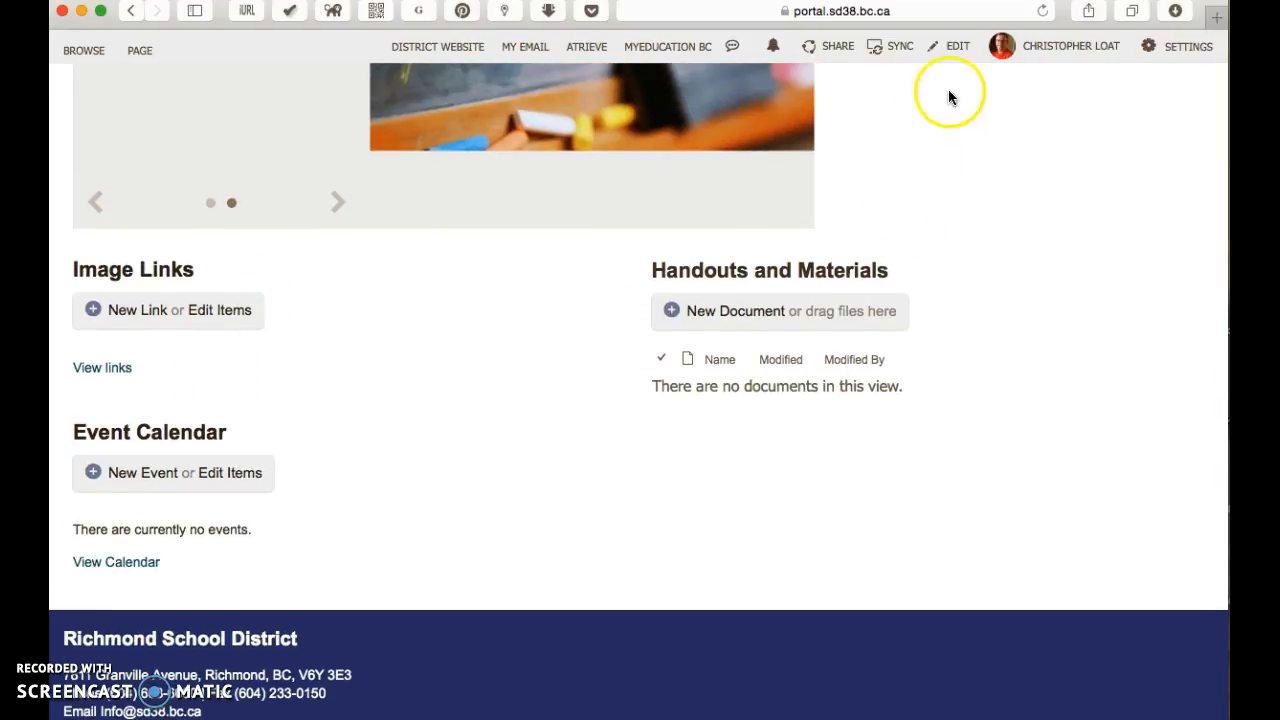
left_click(958, 46)
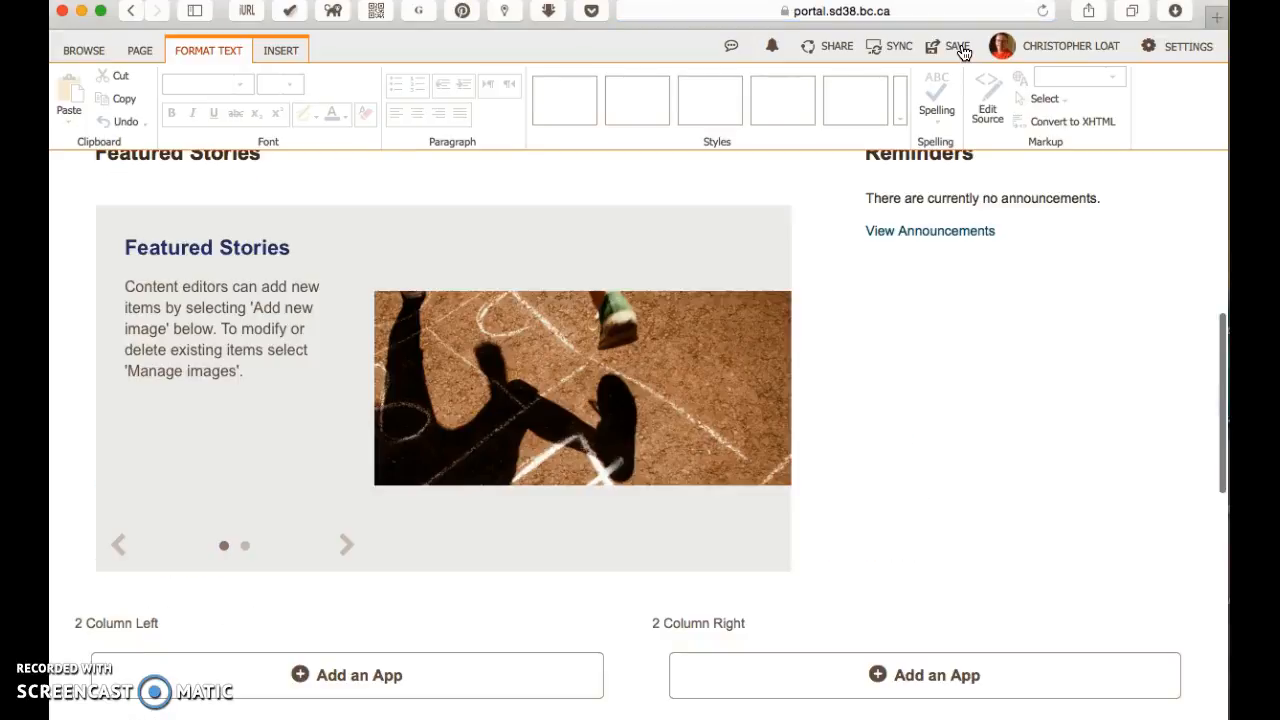
left_click(771, 271)
scroll(822, 326, "down", 5)
scroll(822, 326, "down", 3)
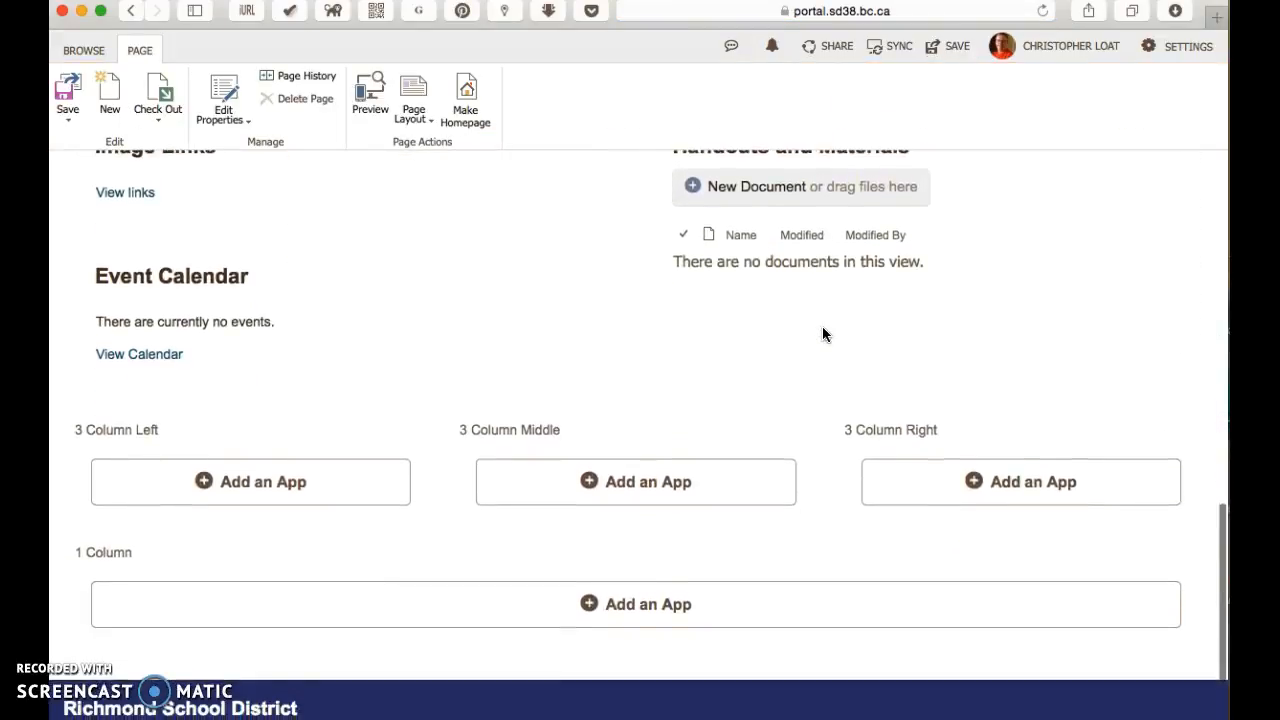
scroll(822, 326, "up", 4)
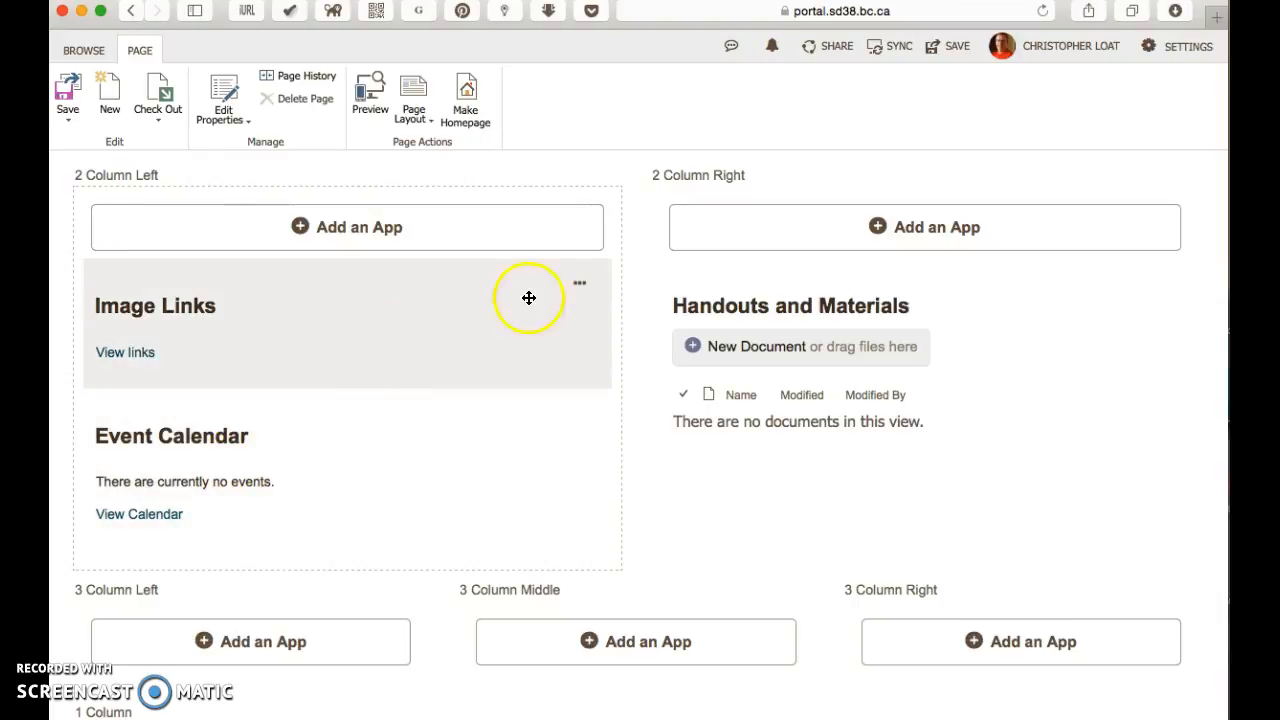
left_click(581, 288)
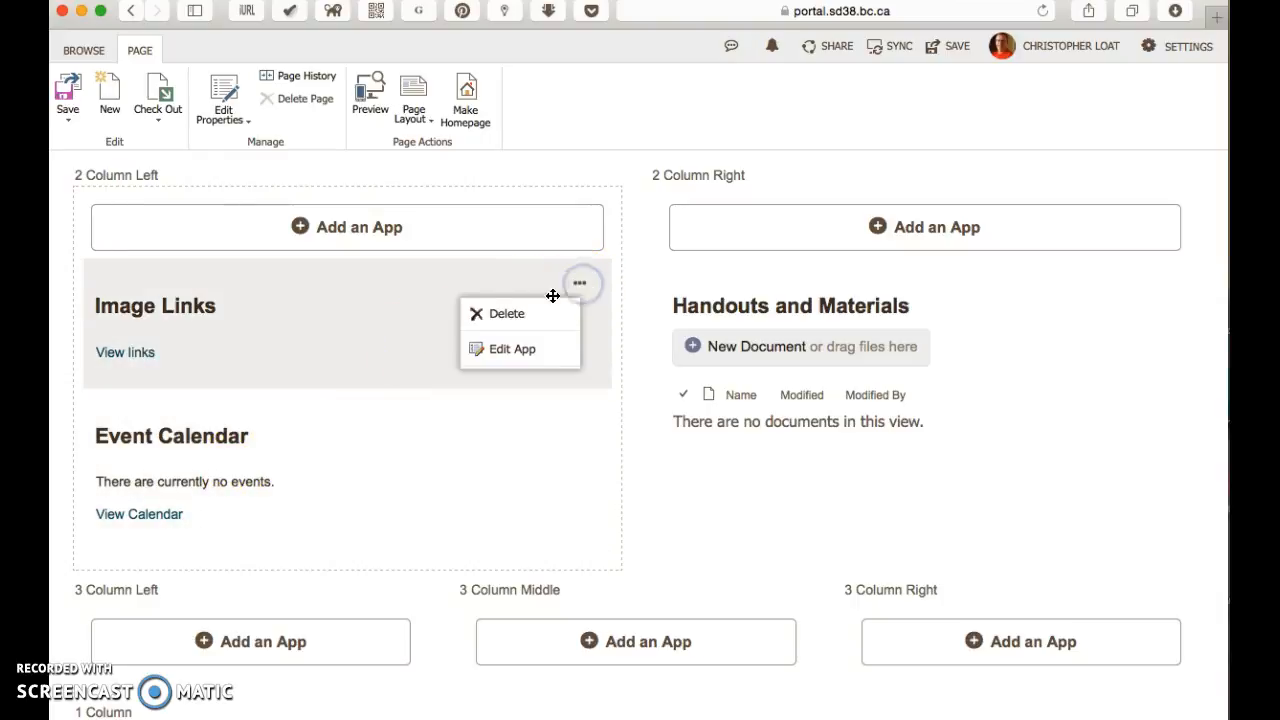
left_click(536, 358)
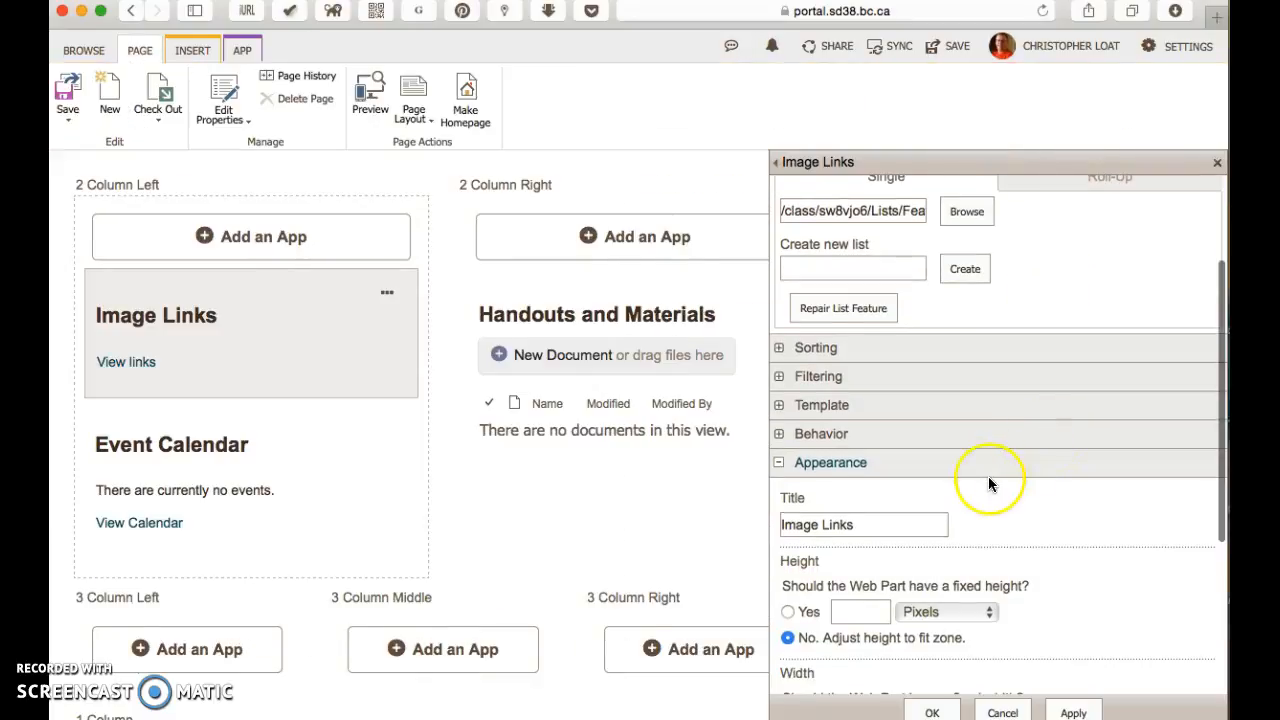
Step: Set the Image Links web part's zone index to 2 in its layout settings and accept the property changes
scroll(988, 476, "down", 5)
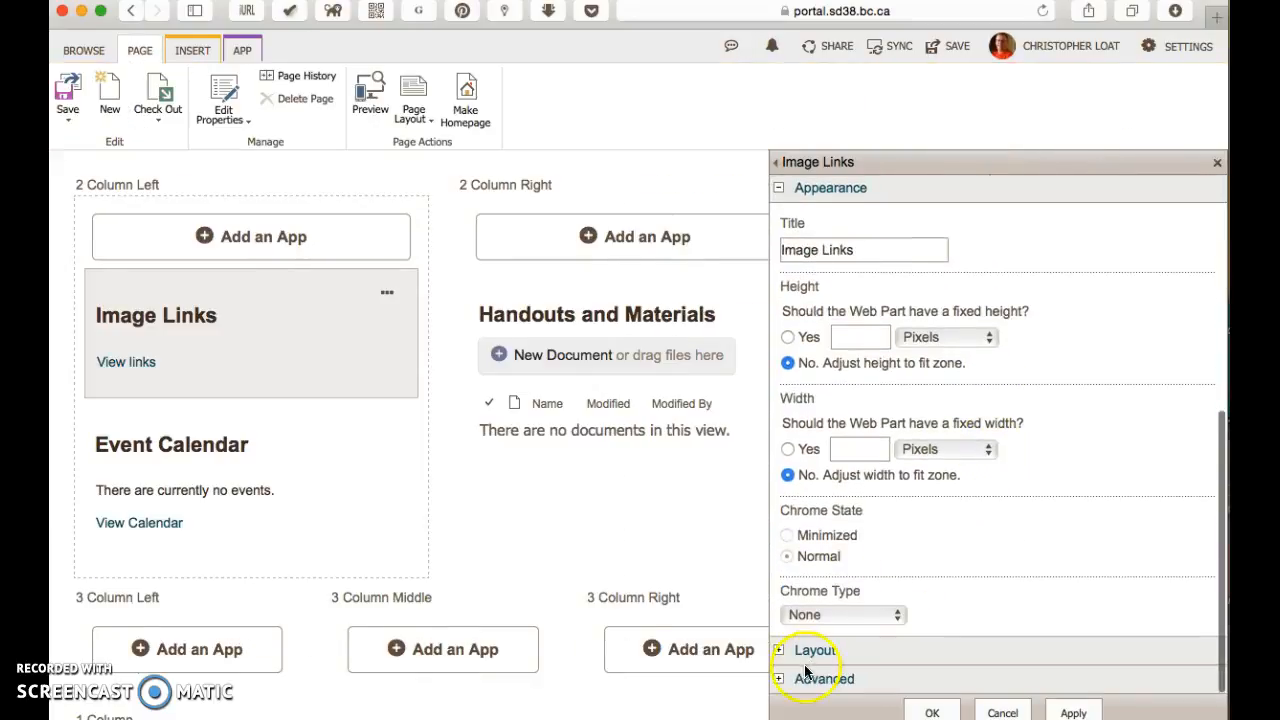
left_click(815, 651)
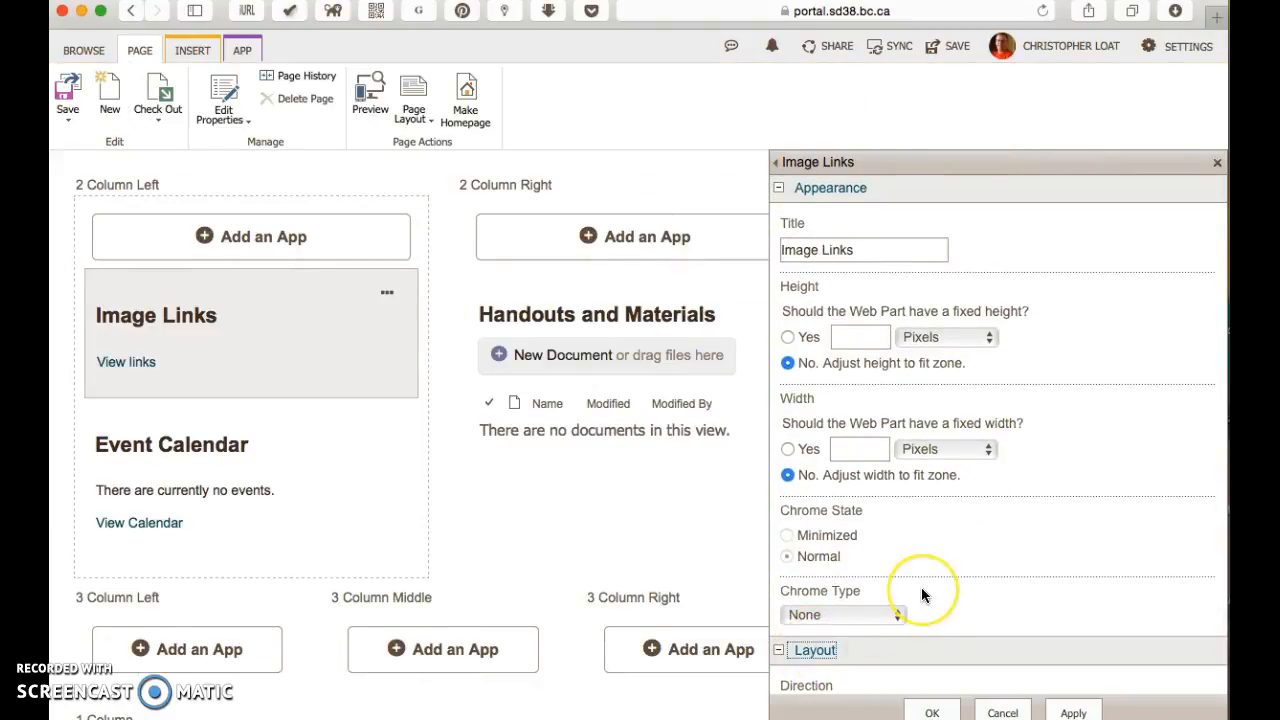
scroll(921, 587, "down", 3)
left_click(886, 640)
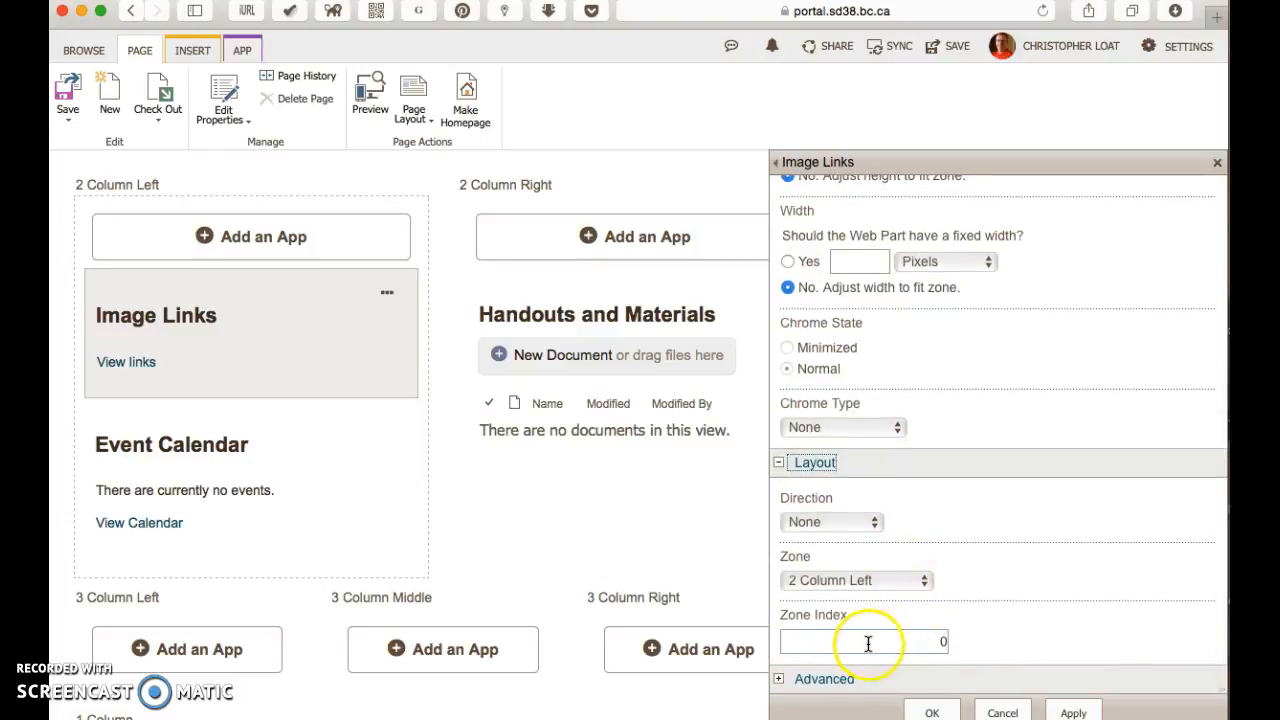
left_click(941, 641)
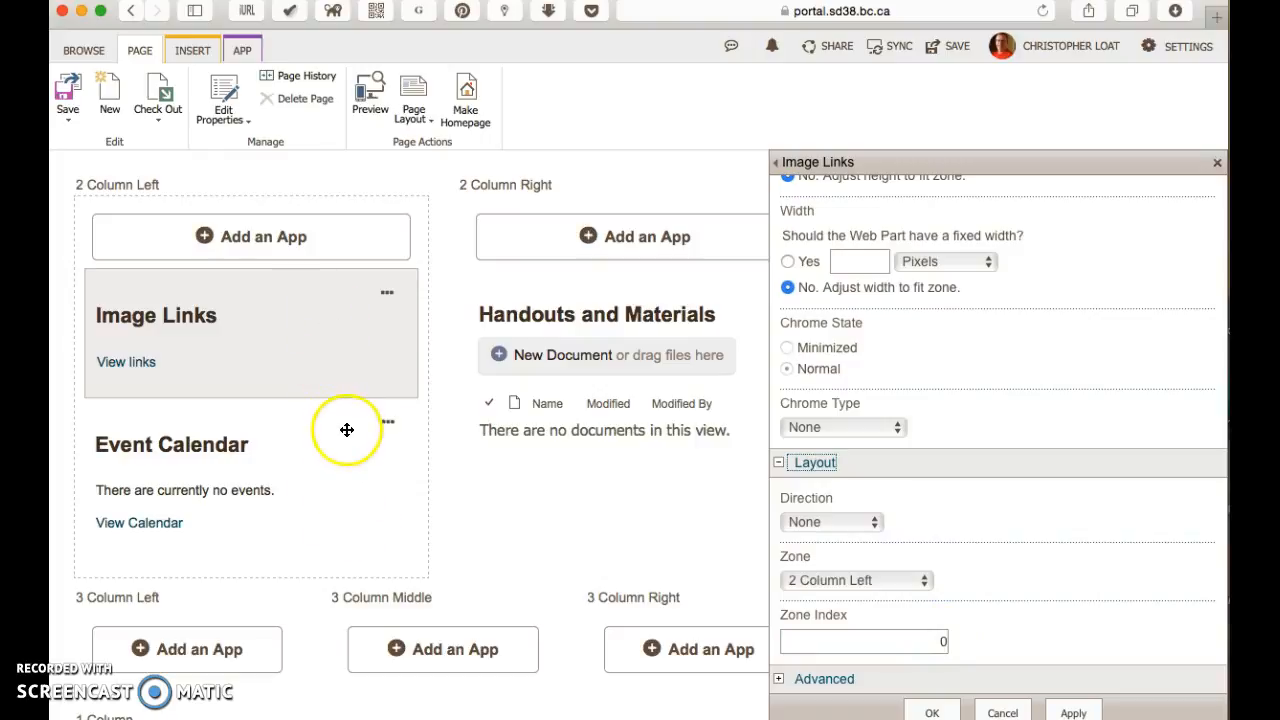
left_click(931, 641)
double_click(940, 642)
type("2")
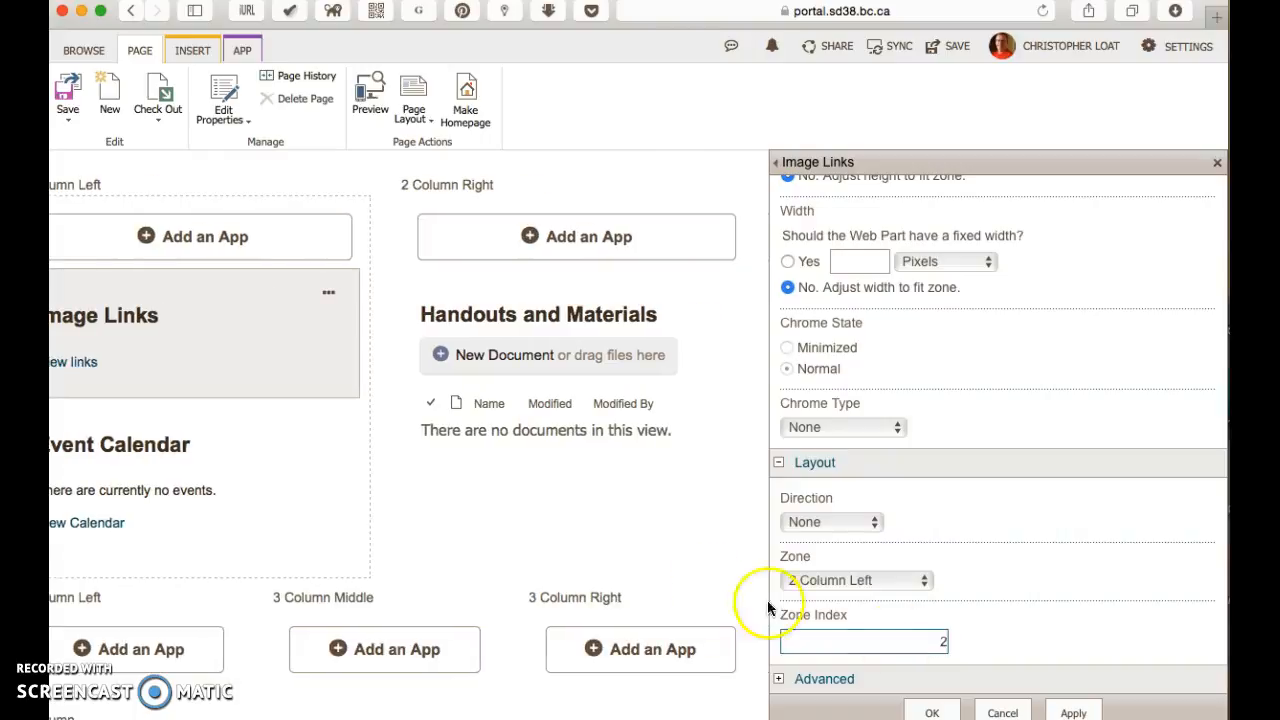
scroll(883, 597, "up", 5)
scroll(883, 589, "up", 5)
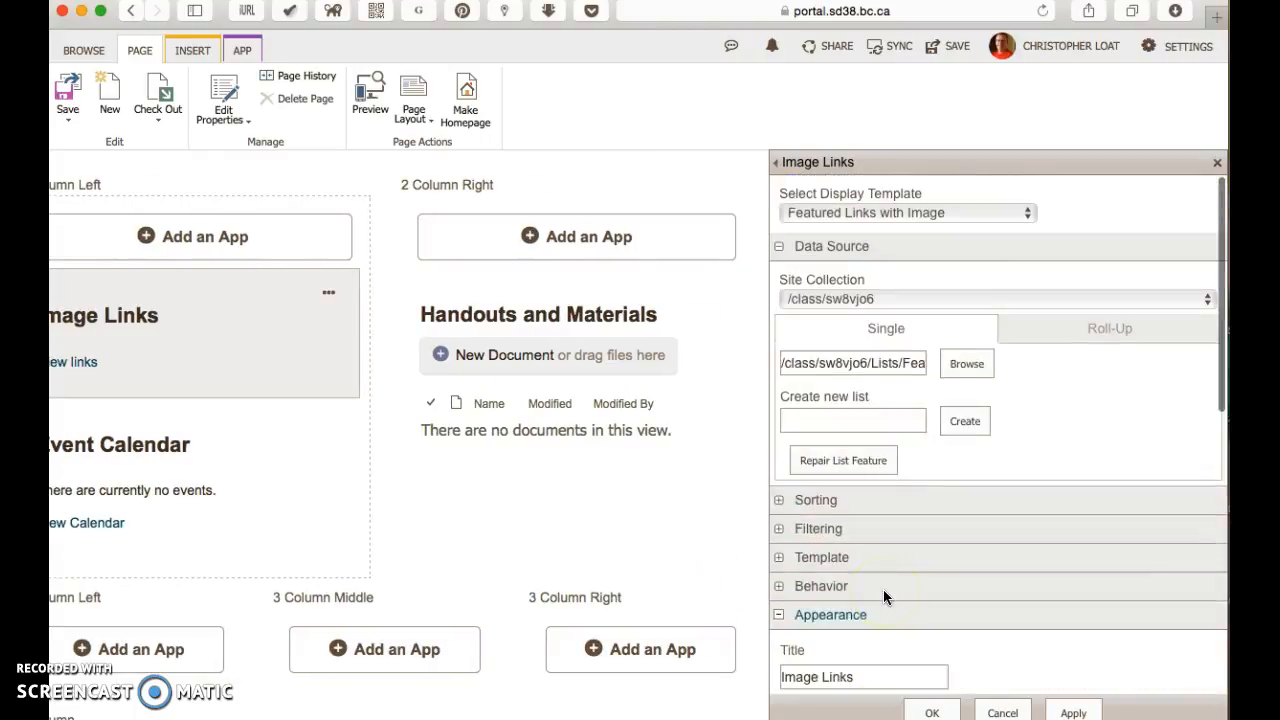
scroll(883, 589, "down", 5)
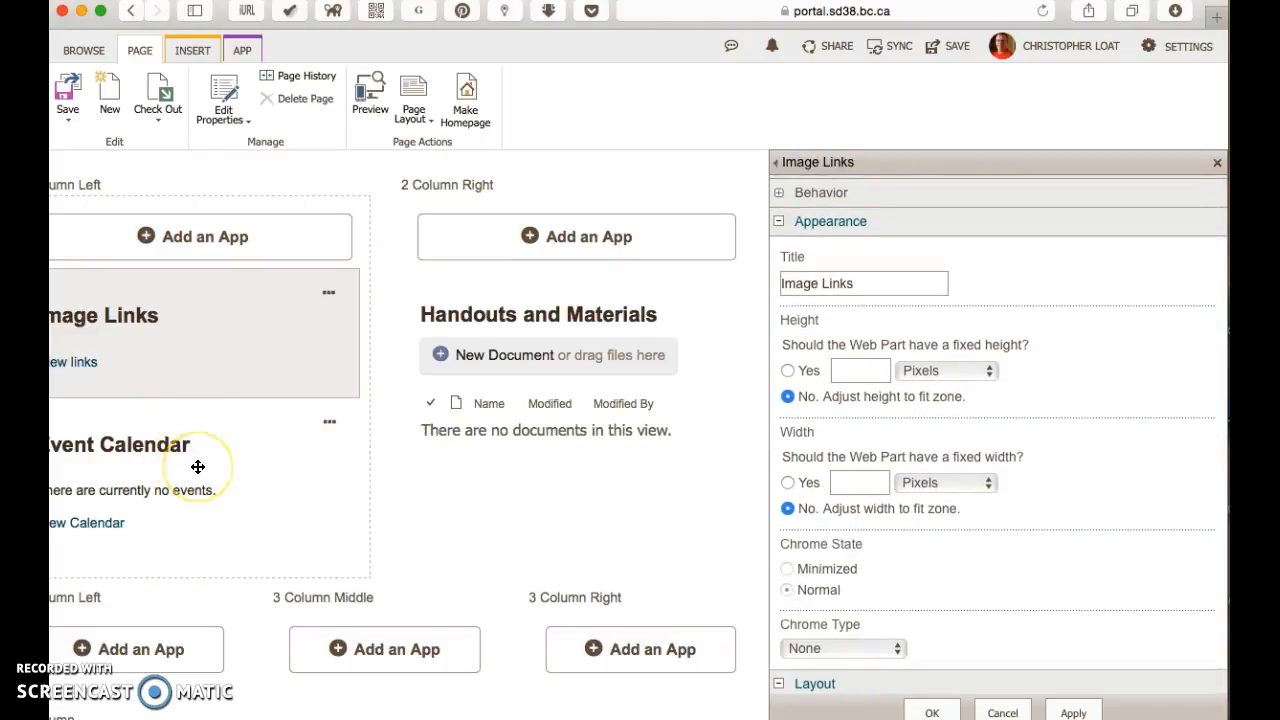
left_click(269, 448)
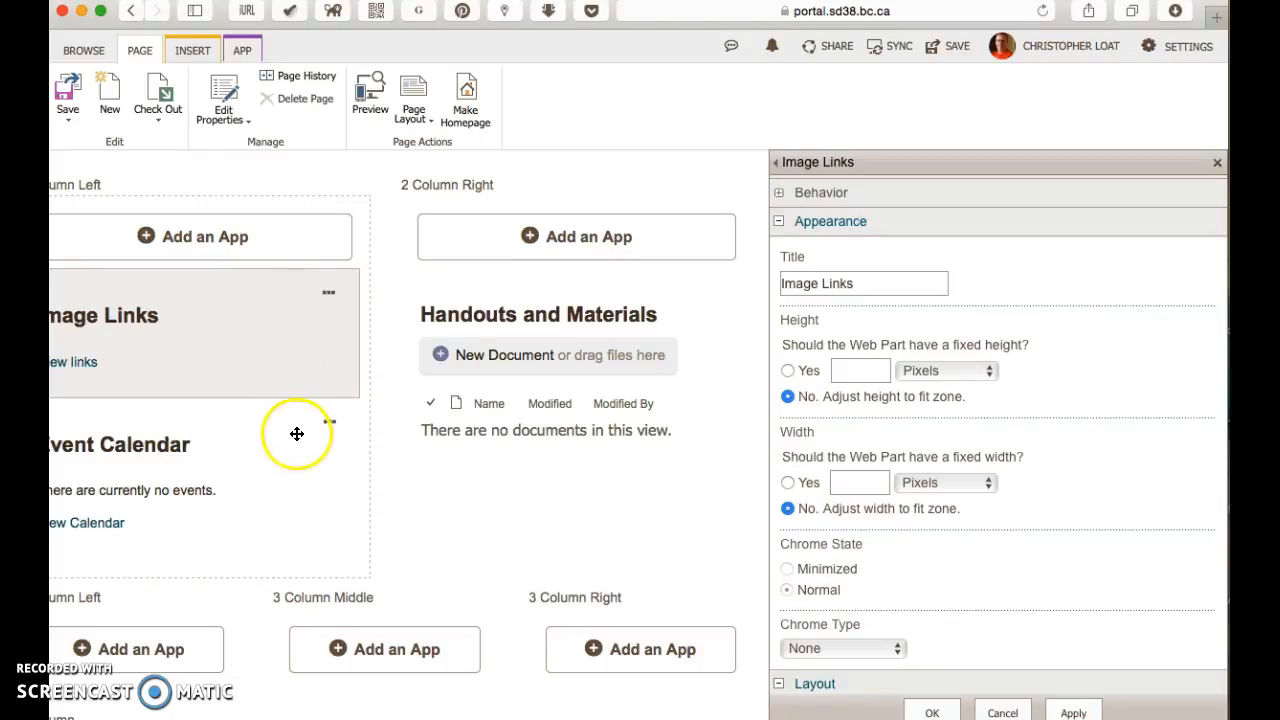
left_click(932, 711)
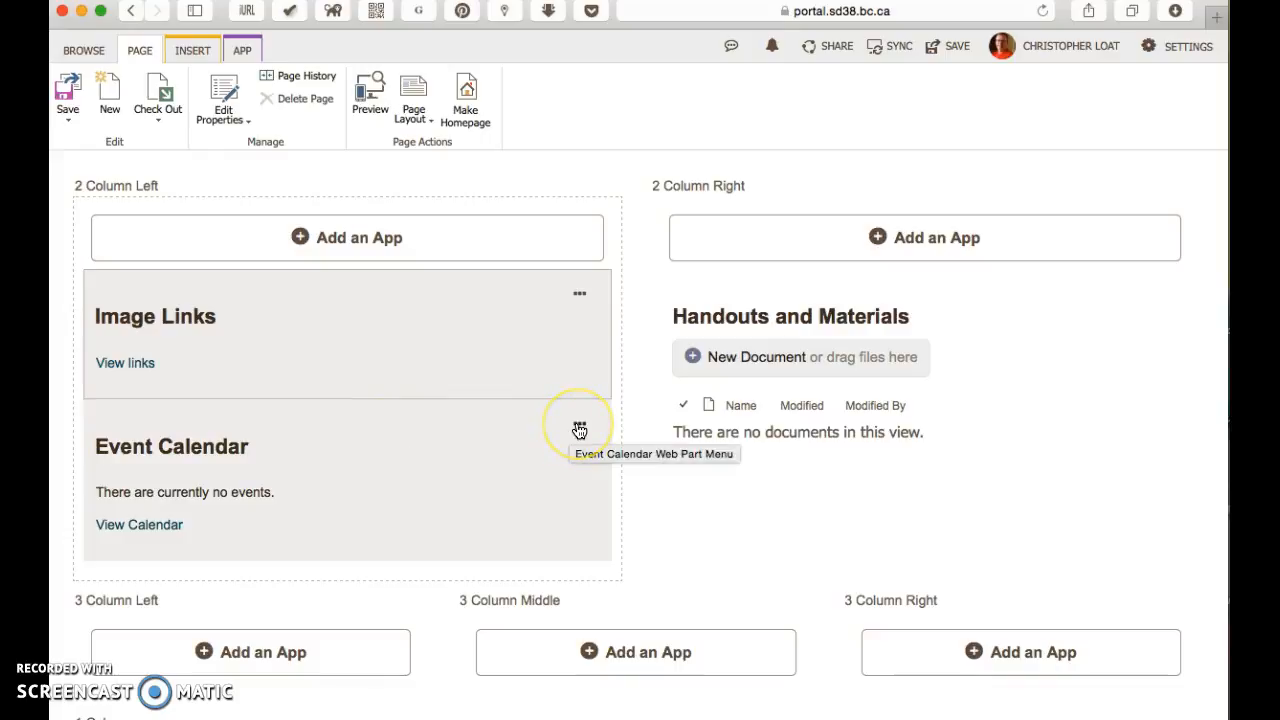
Step: Open the Event Calendar web part's properties and expand its layout settings
left_click(579, 428)
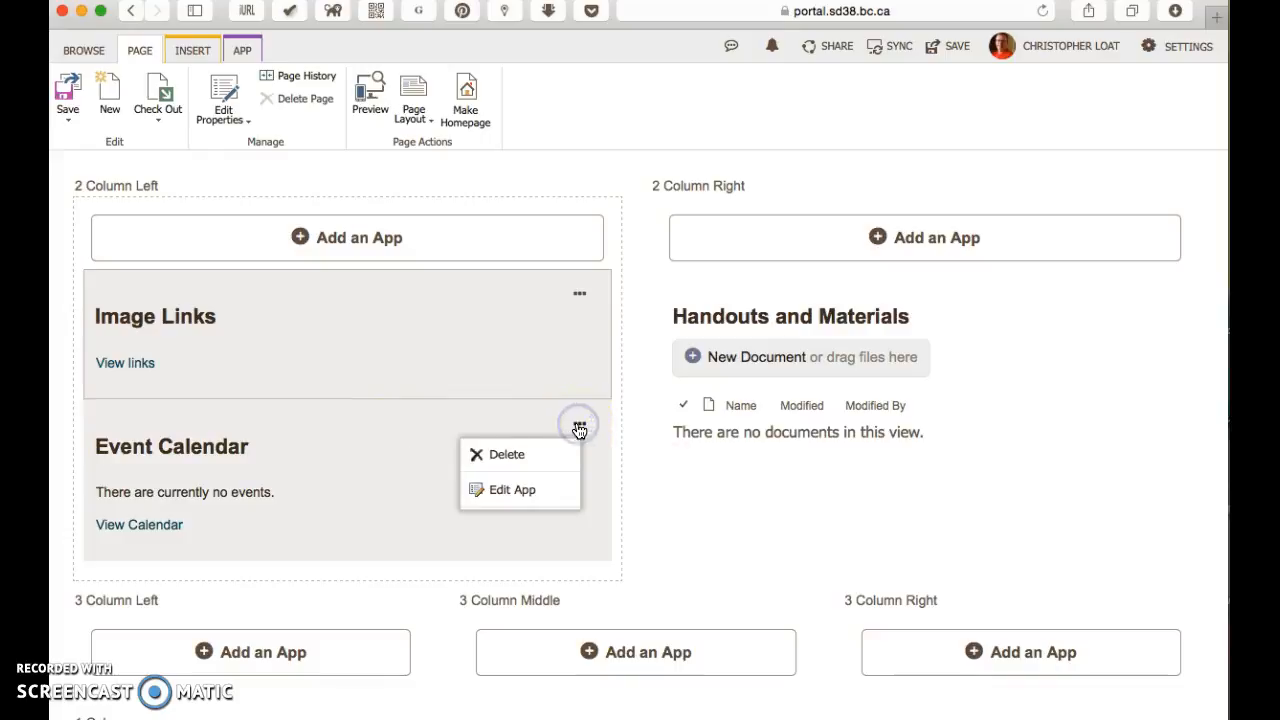
left_click(514, 487)
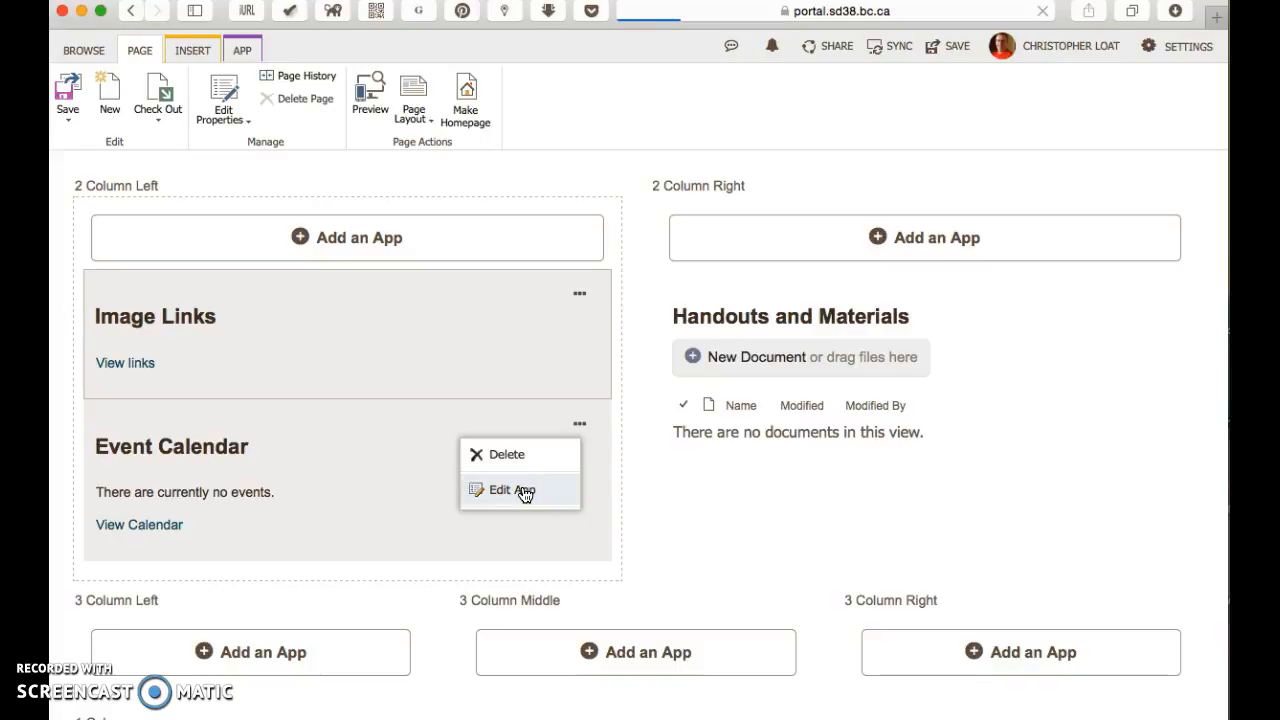
left_click(497, 486)
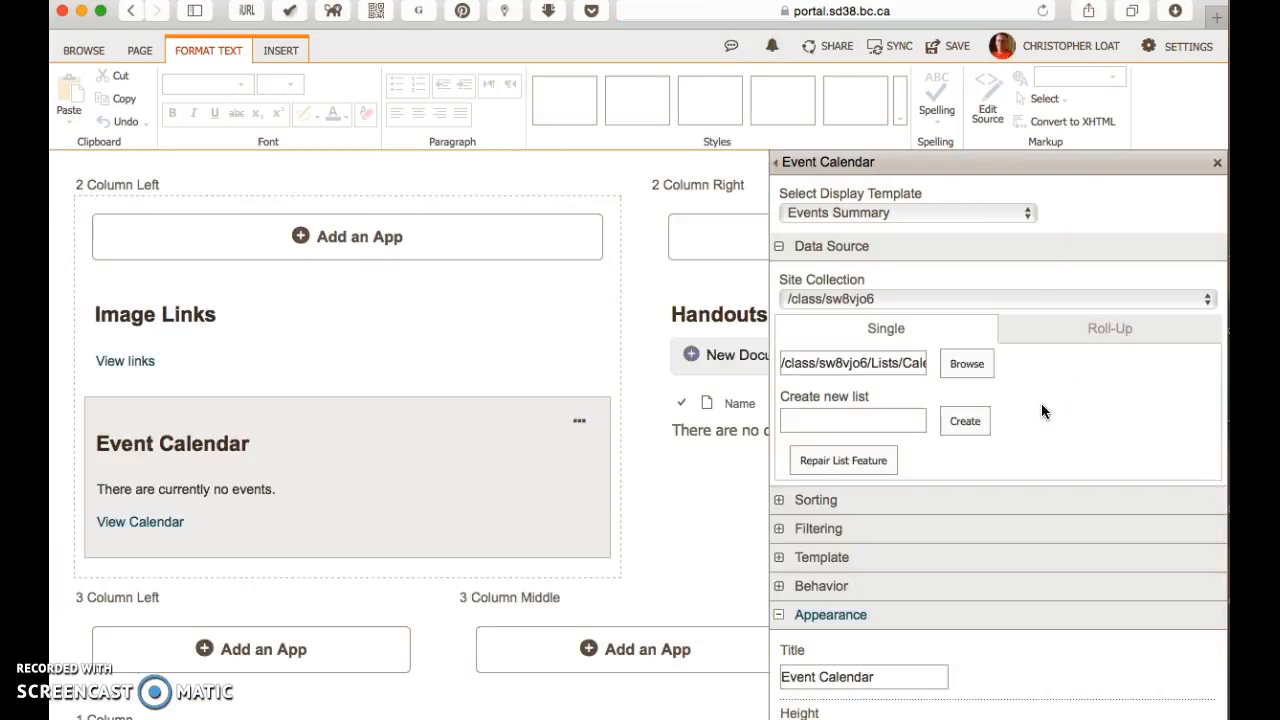
scroll(965, 573, "down", 4)
scroll(964, 566, "down", 3)
left_click(812, 651)
scroll(950, 557, "down", 3)
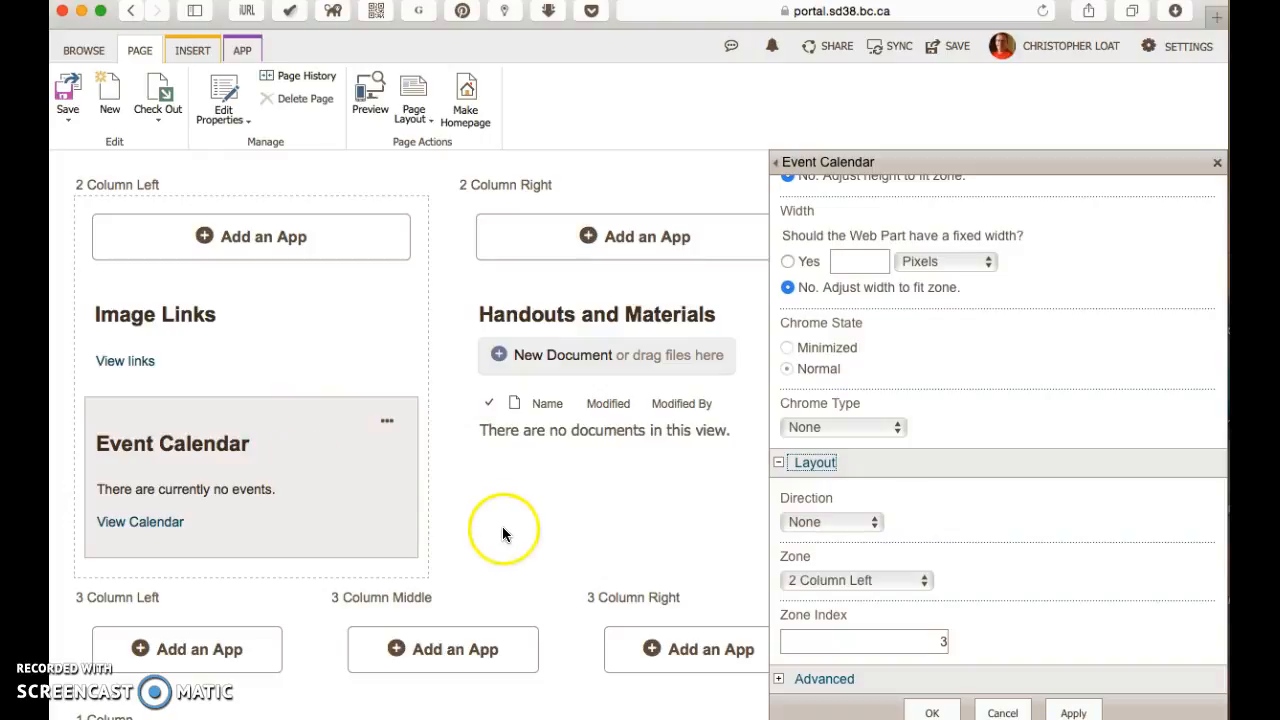
Step: Set the Event Calendar web part's zone index to 1 and accept the property changes
left_click(943, 641)
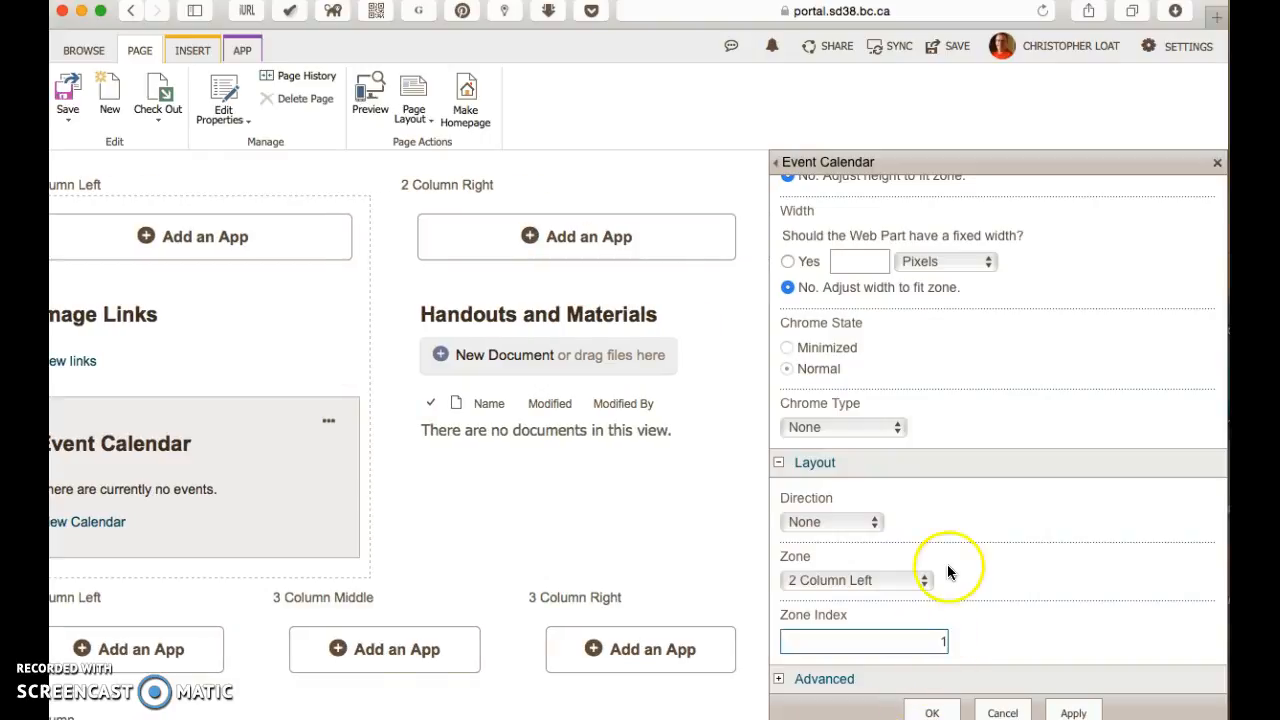
scroll(950, 571, "up", 3)
scroll(951, 570, "down", 3)
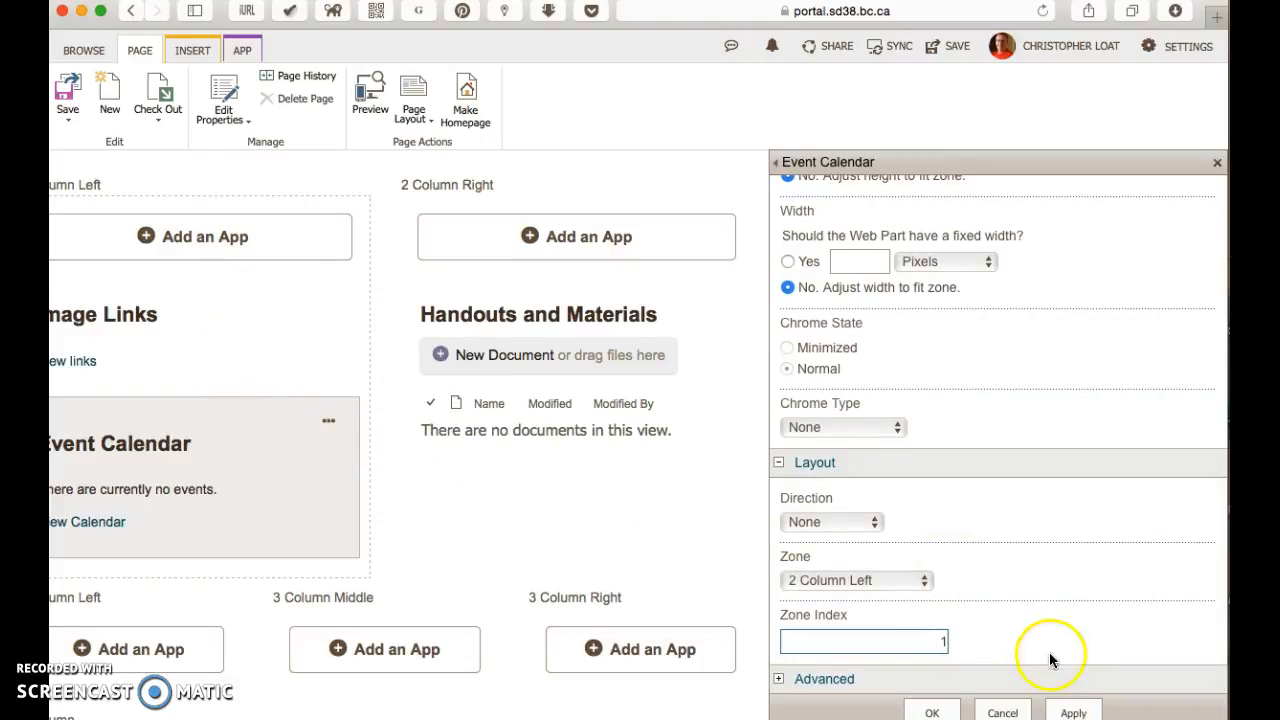
left_click(933, 713)
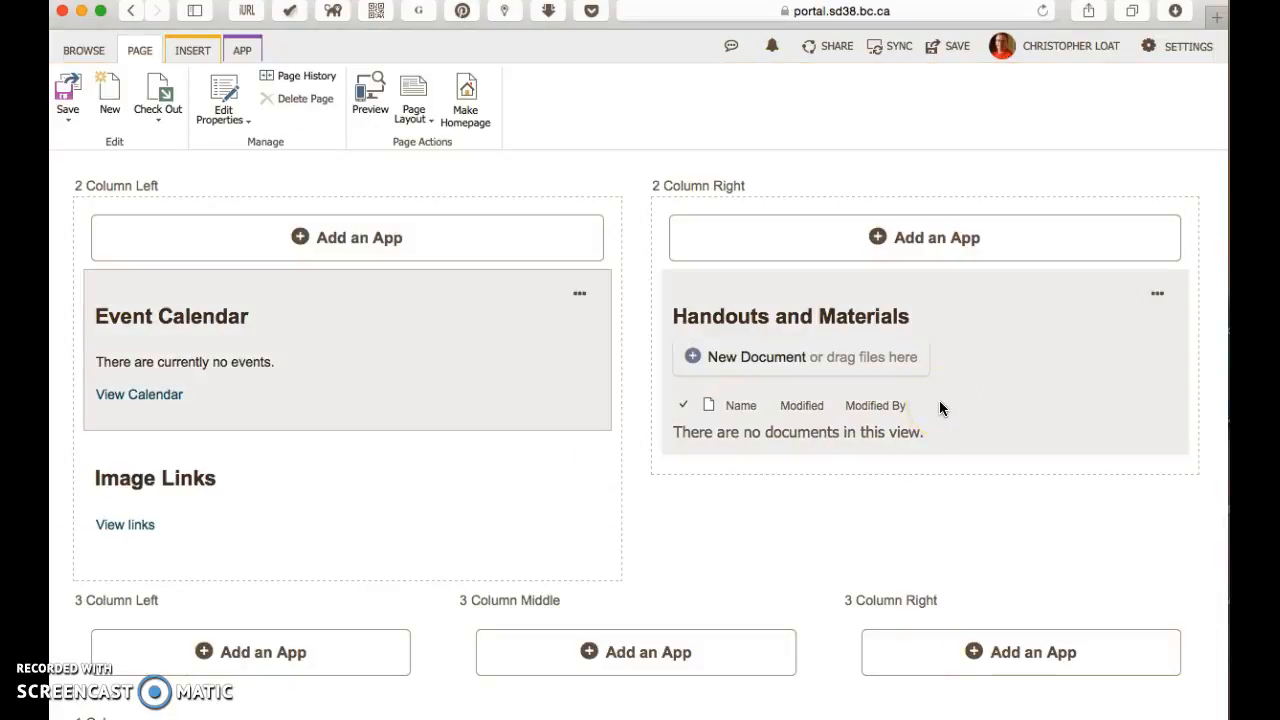
Step: Save the Home page and review the order of Event Calendar and Image Links outside edit mode
left_click(955, 49)
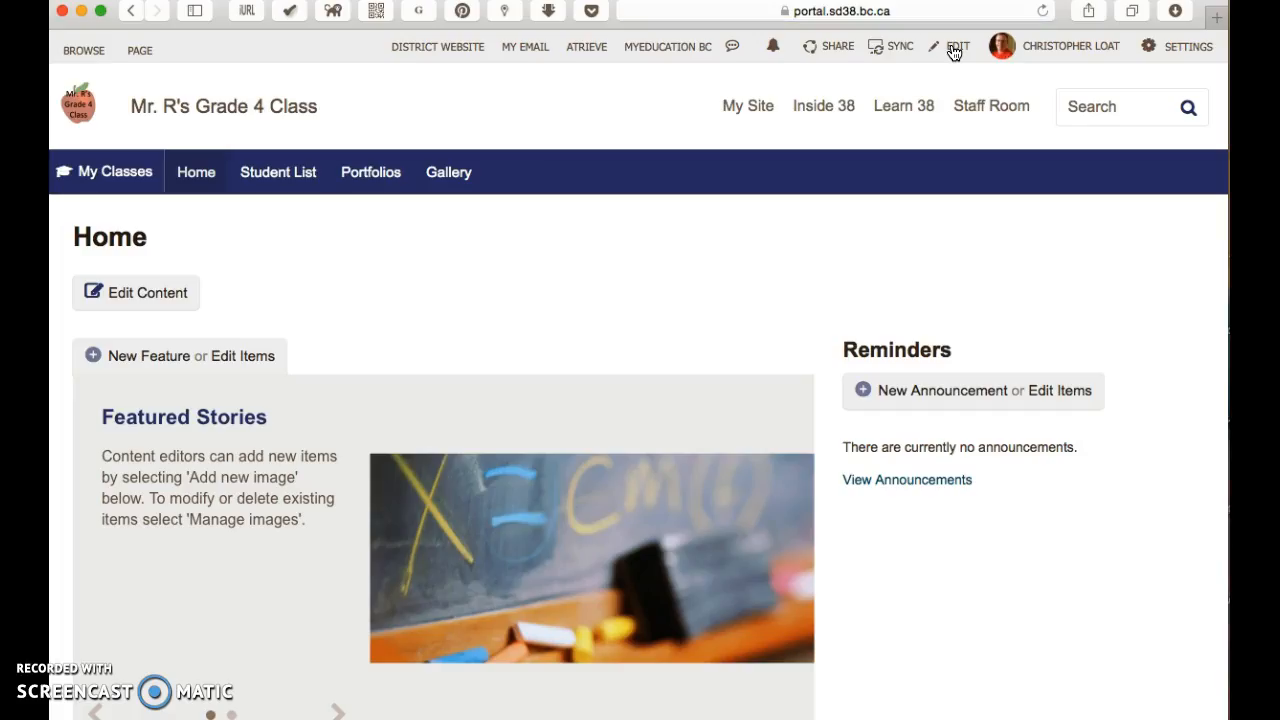
left_click(1057, 273)
scroll(918, 405, "down", 5)
left_click(432, 316)
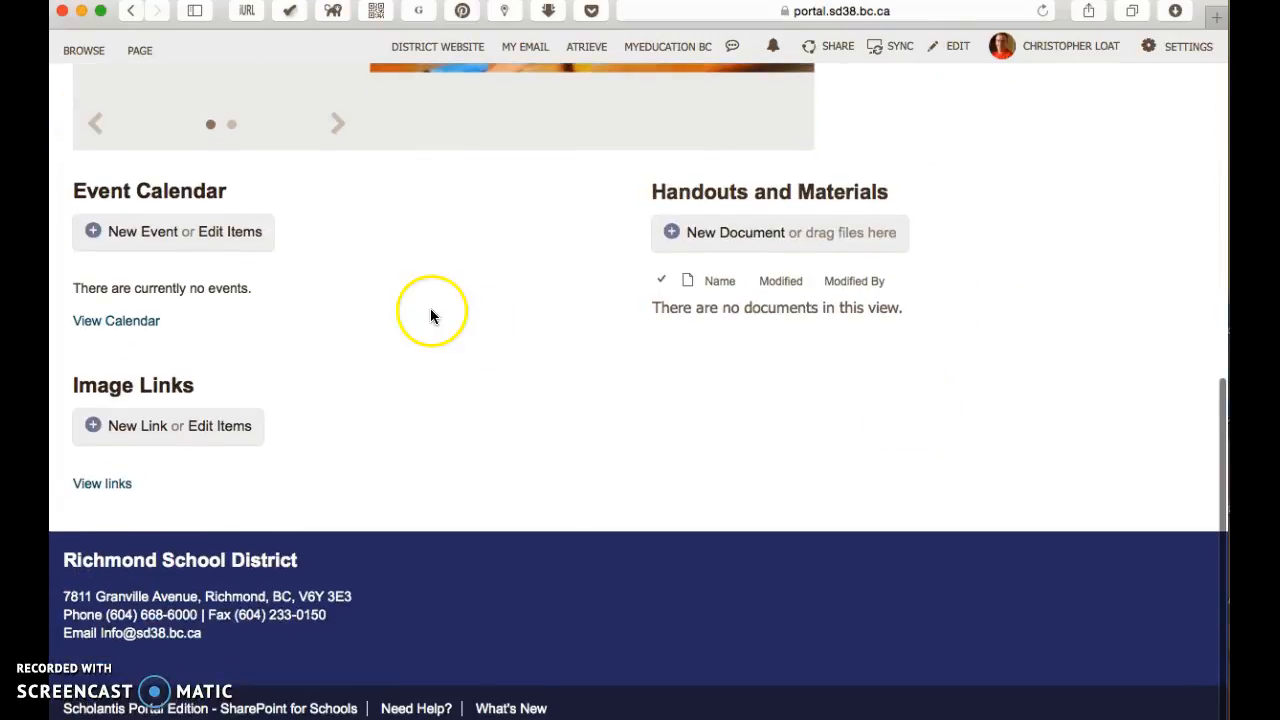